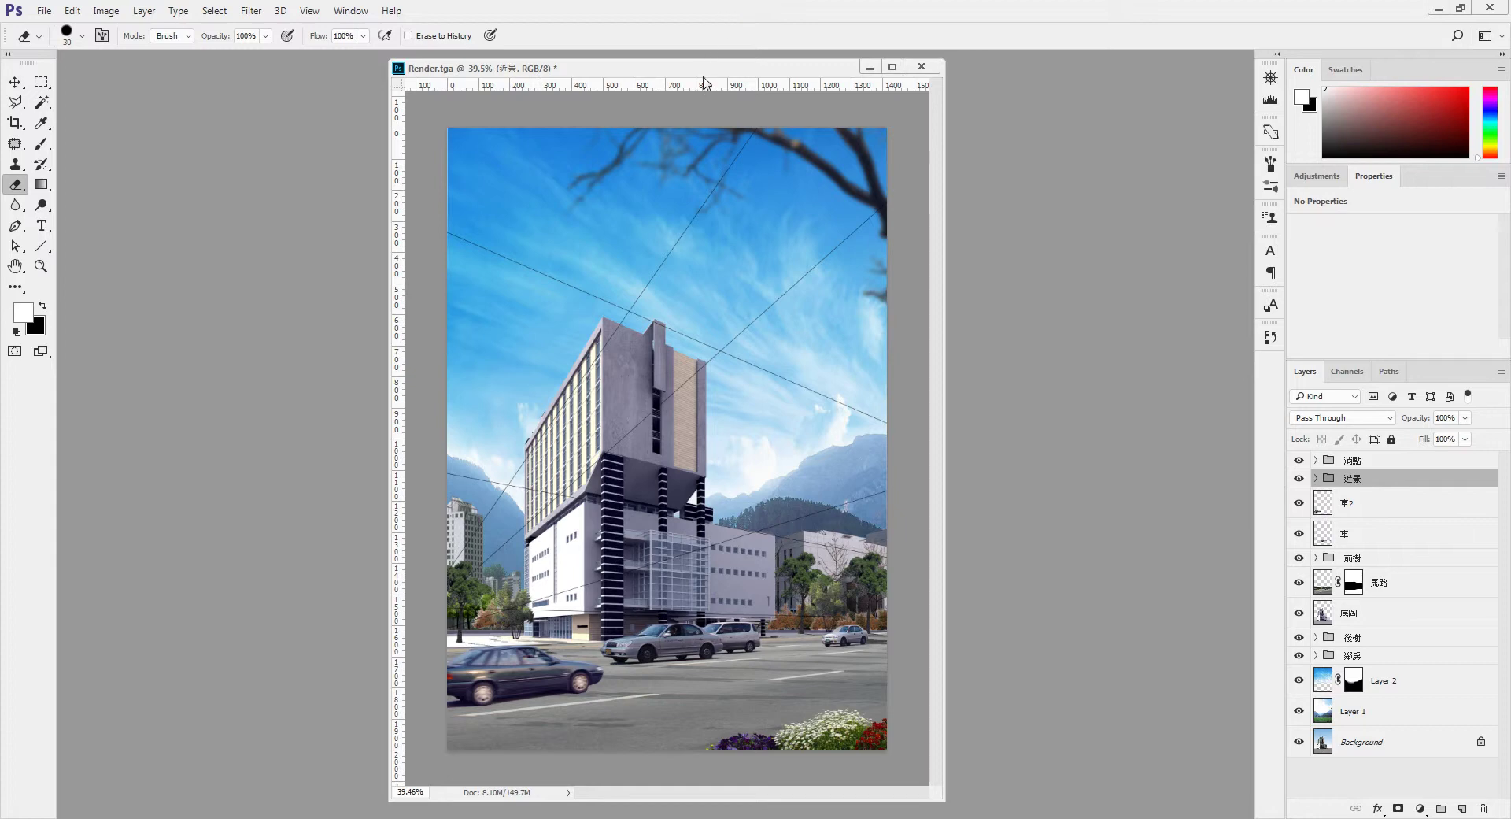
Step: Hide the 消點 perspective guide layer so Render.tga shows without construction lines
left_click_drag(703, 69, 782, 71)
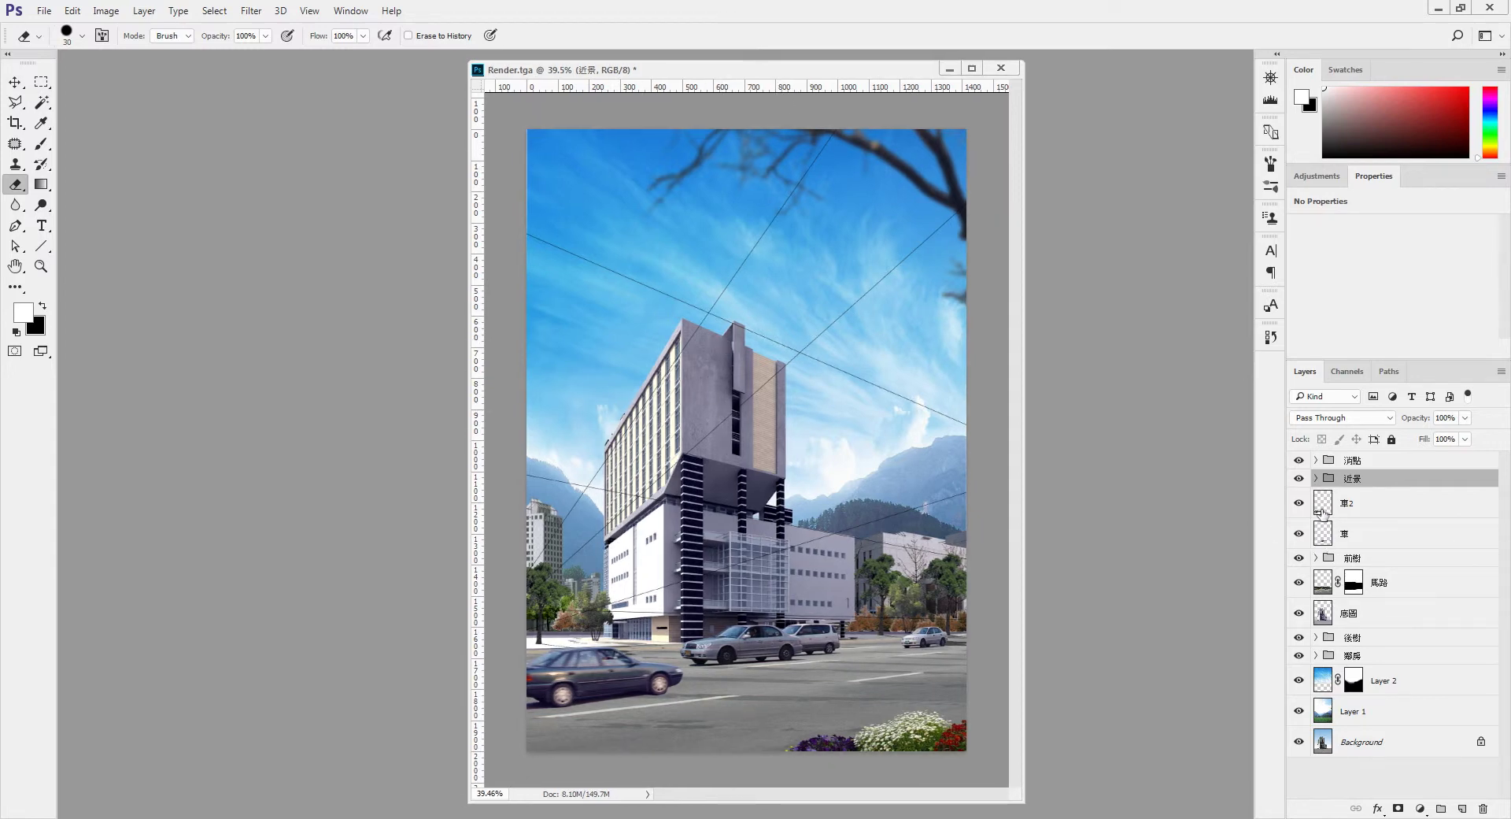
left_click(1299, 460)
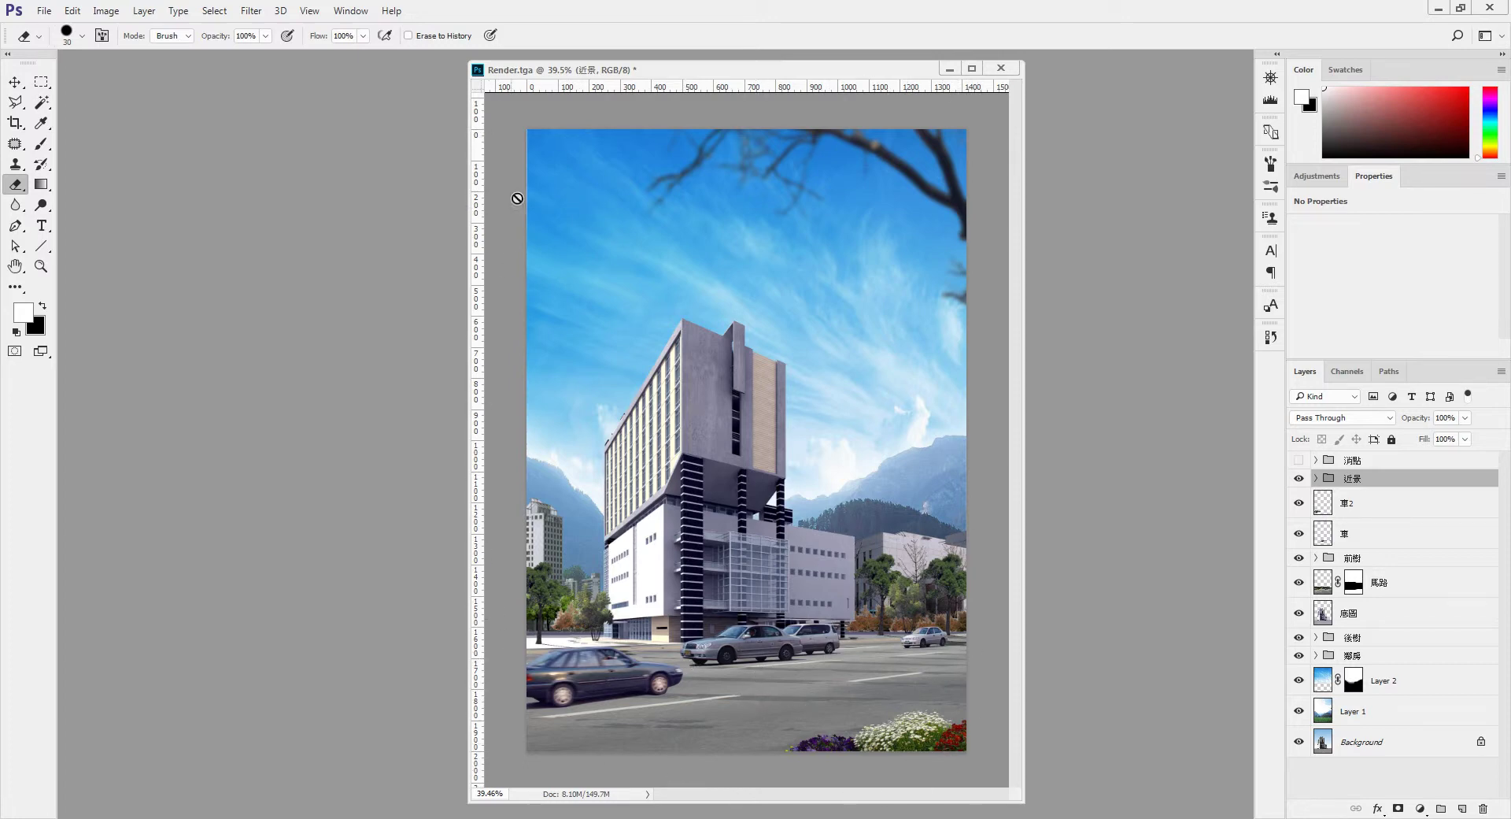
left_click(42, 82)
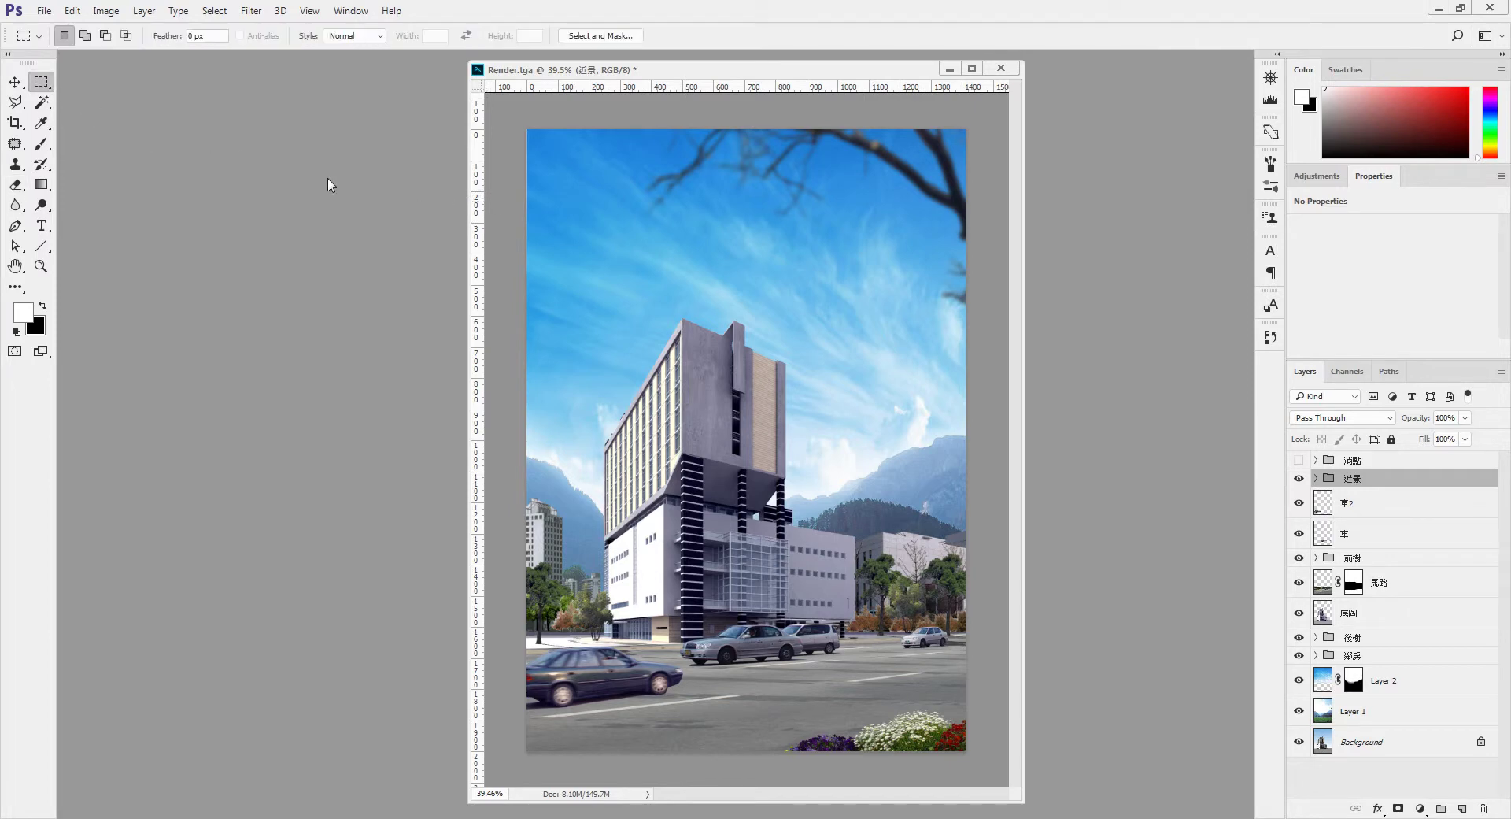
Step: Shift the Render.tga window further right and begin opening another image file
left_click_drag(468, 254, 489, 252)
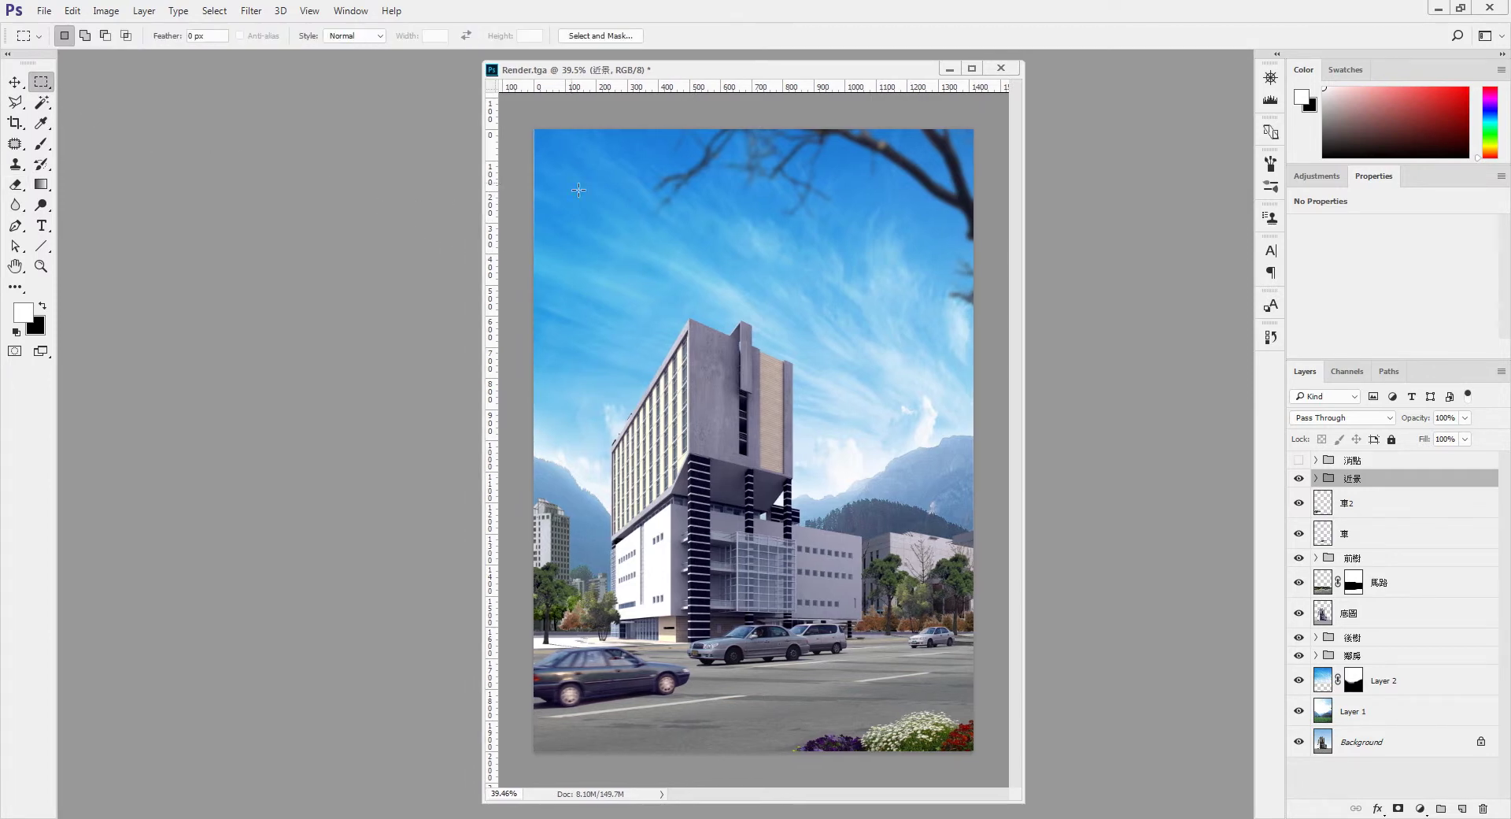
left_click_drag(718, 76, 772, 83)
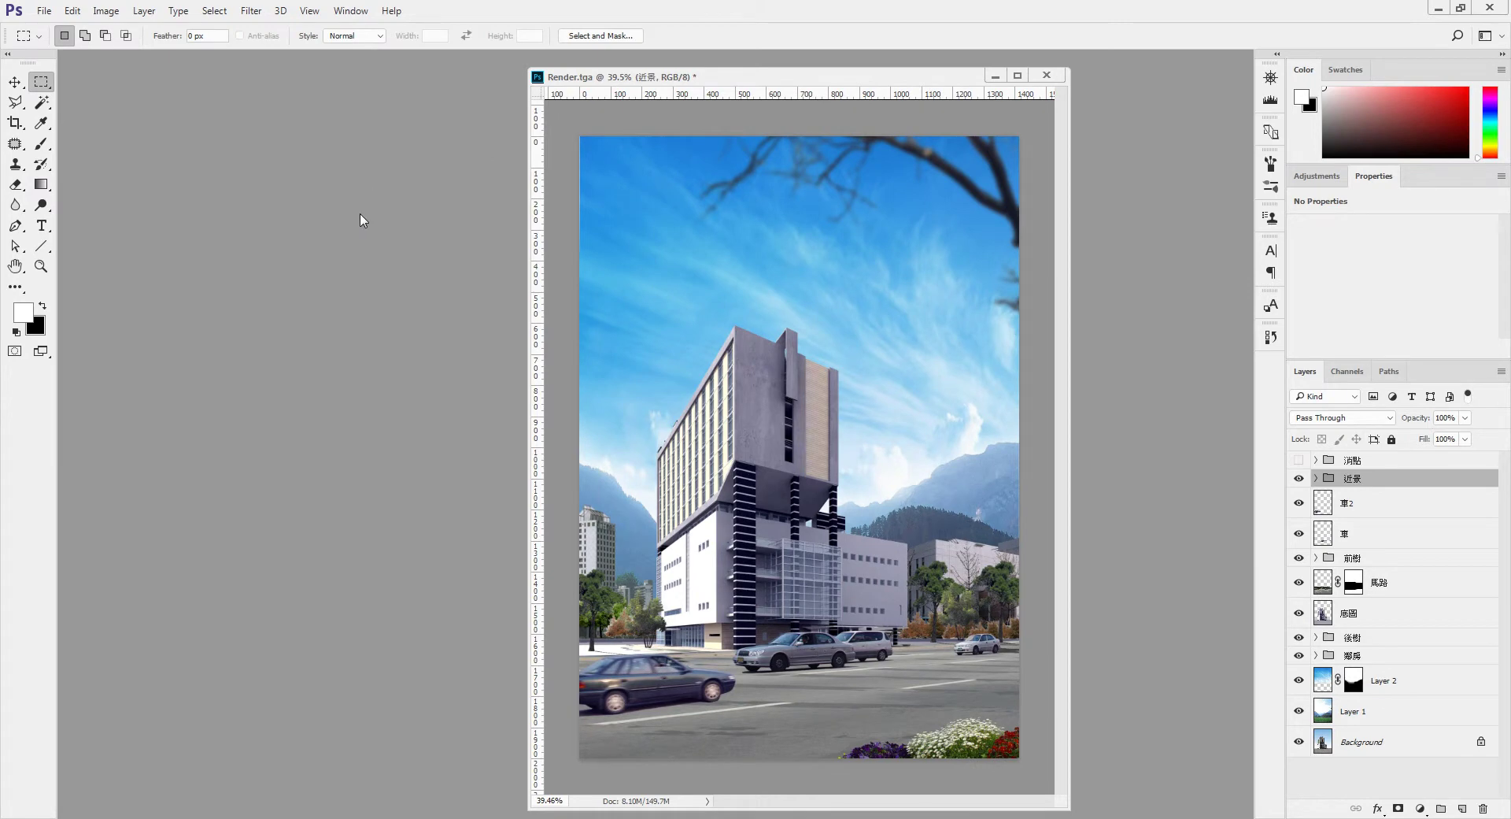
key("ctrl+o")
Step: Open light.jpg, drag its sunburst into the render's upper-left sky, and close light.jpg
left_click(839, 292)
double_click(839, 292)
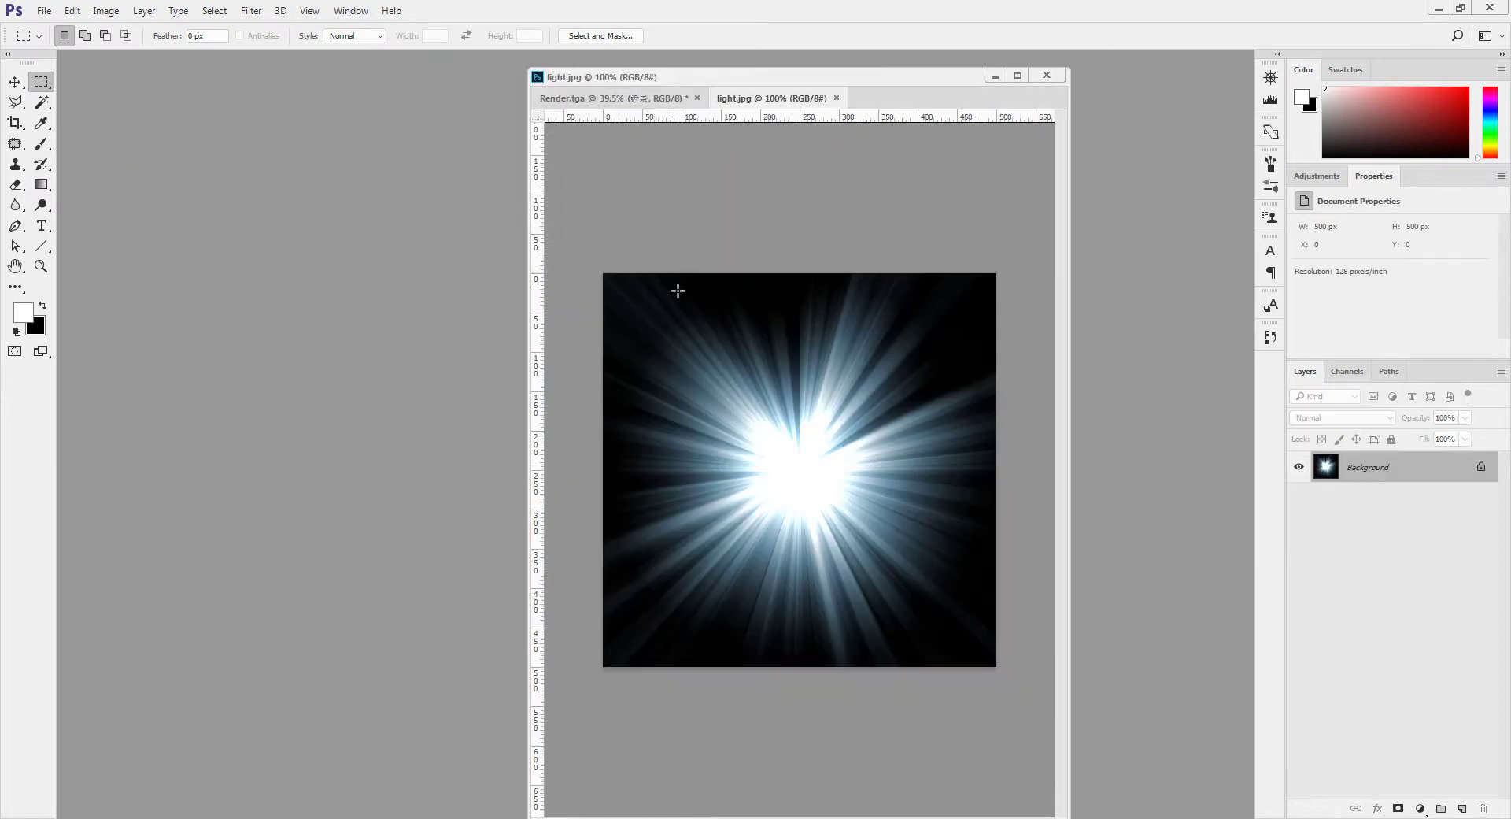
left_click_drag(777, 98, 31, 72)
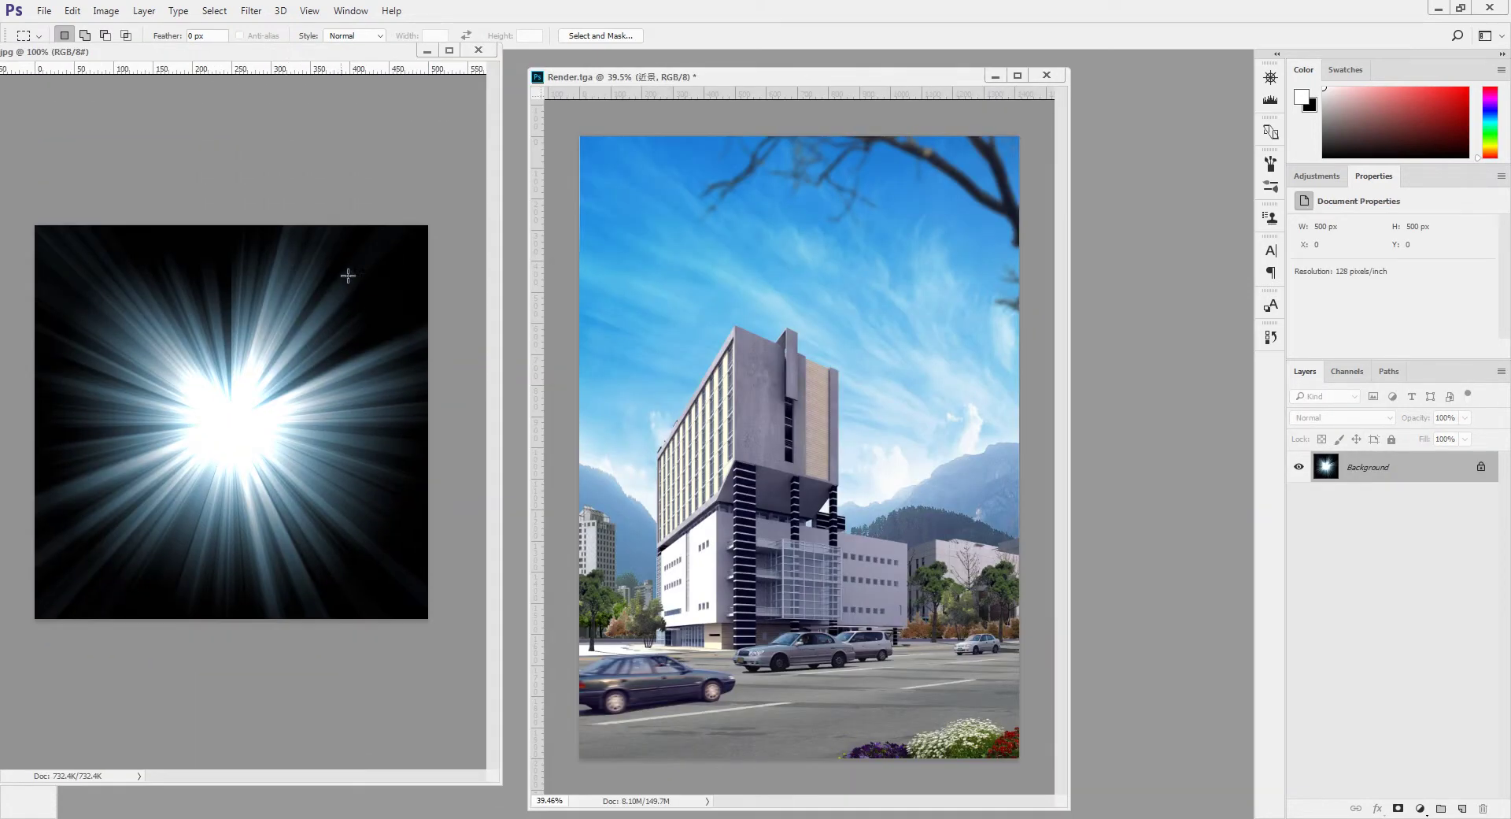
left_click_drag(298, 53, 343, 118)
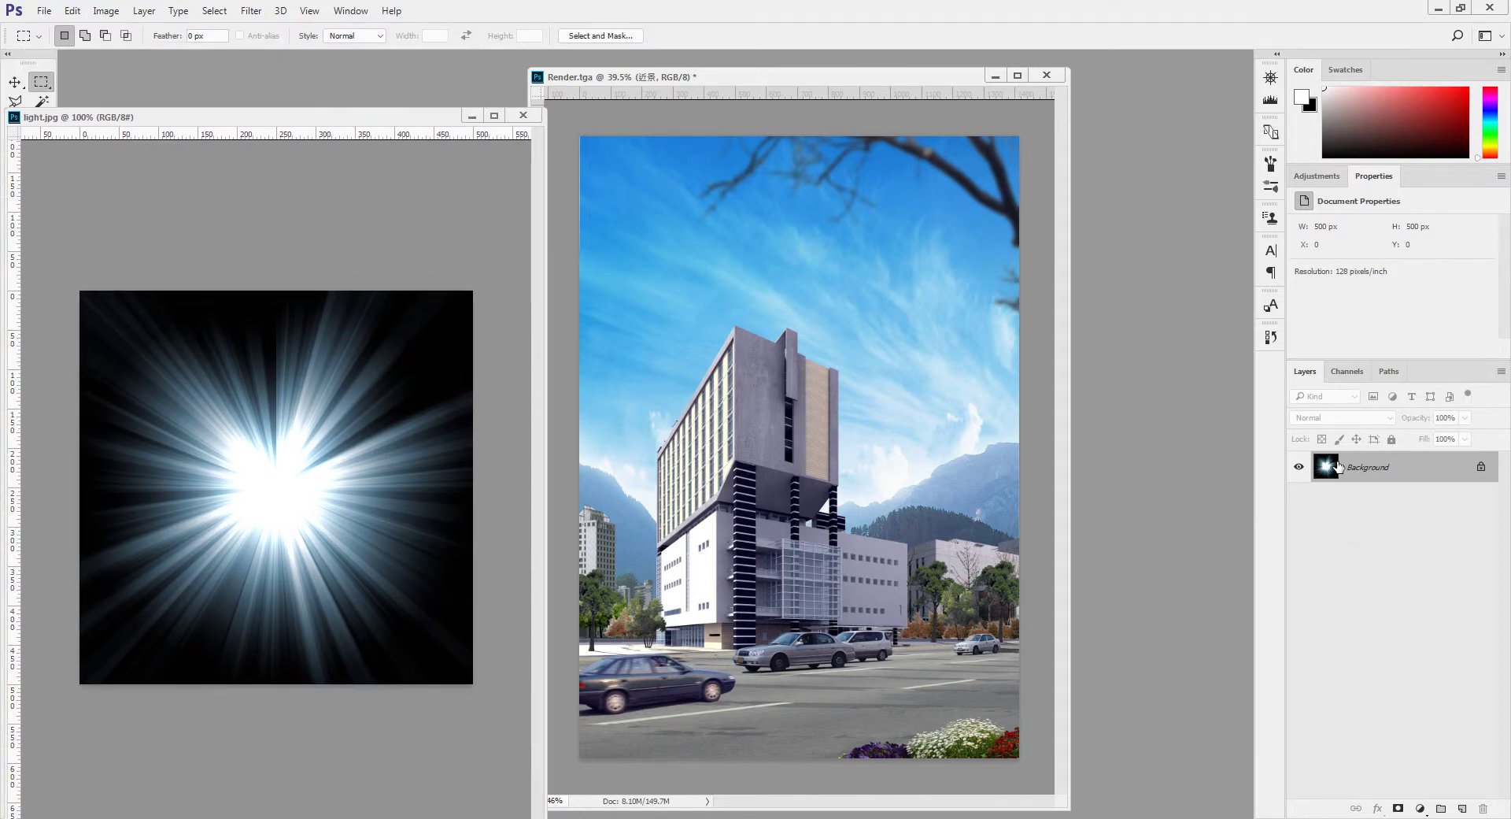
left_click_drag(1325, 466, 614, 260)
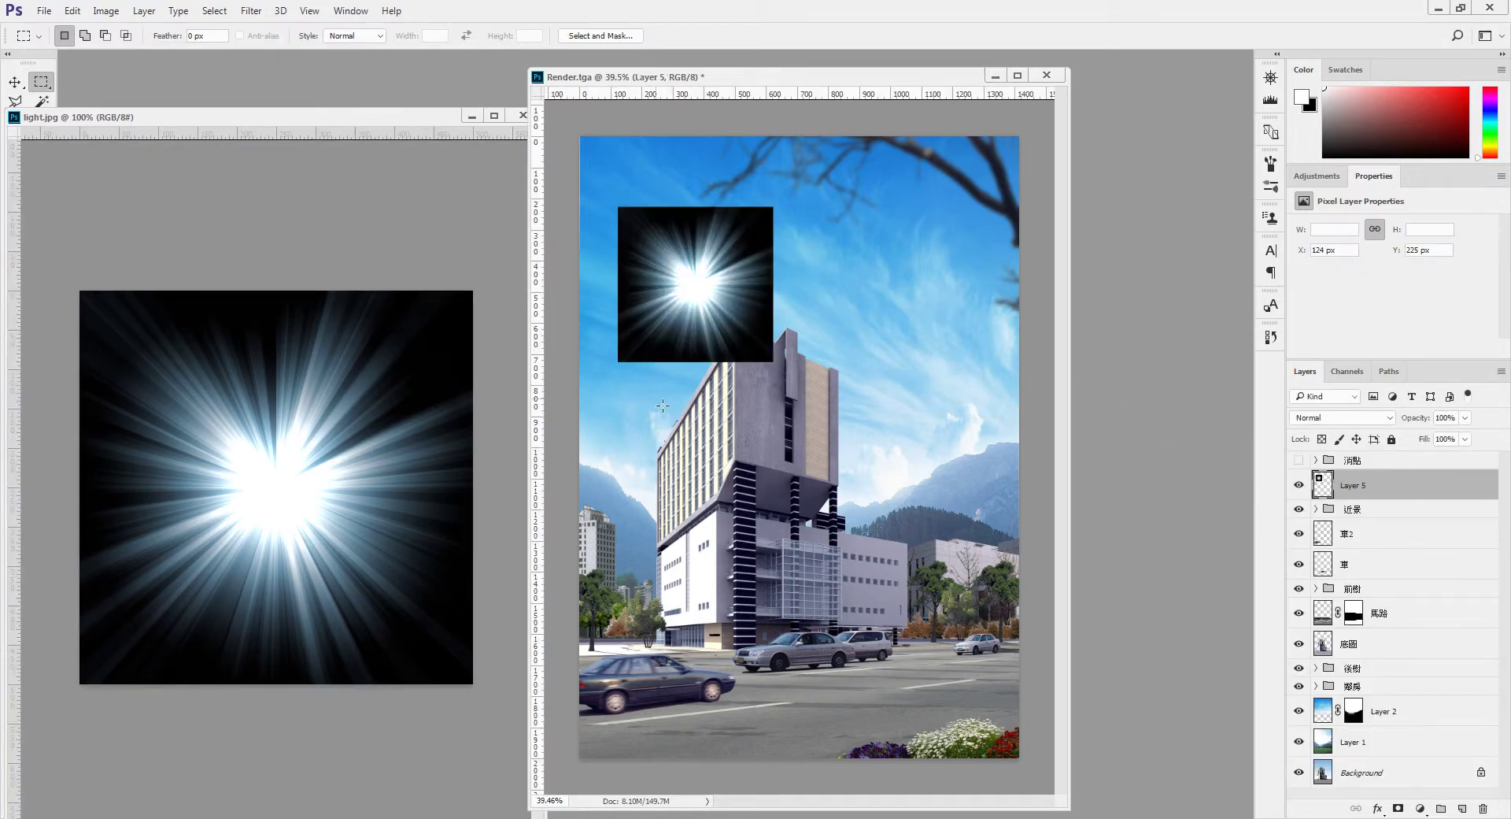
left_click(523, 115)
Step: Set the new Layer 5 sunburst's blend mode to Screen
scroll(770, 518, "down", 2)
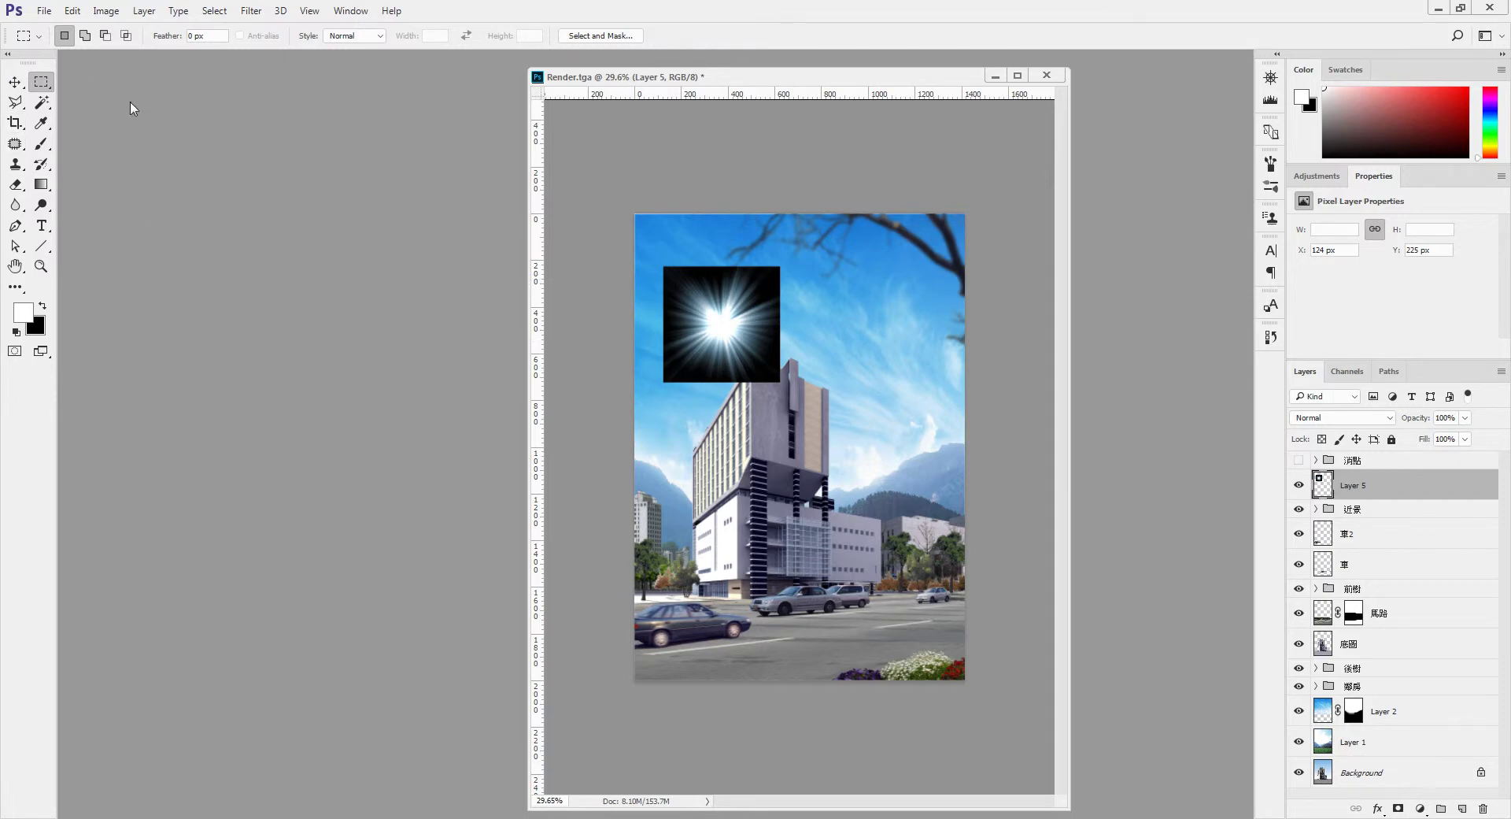
left_click(1342, 417)
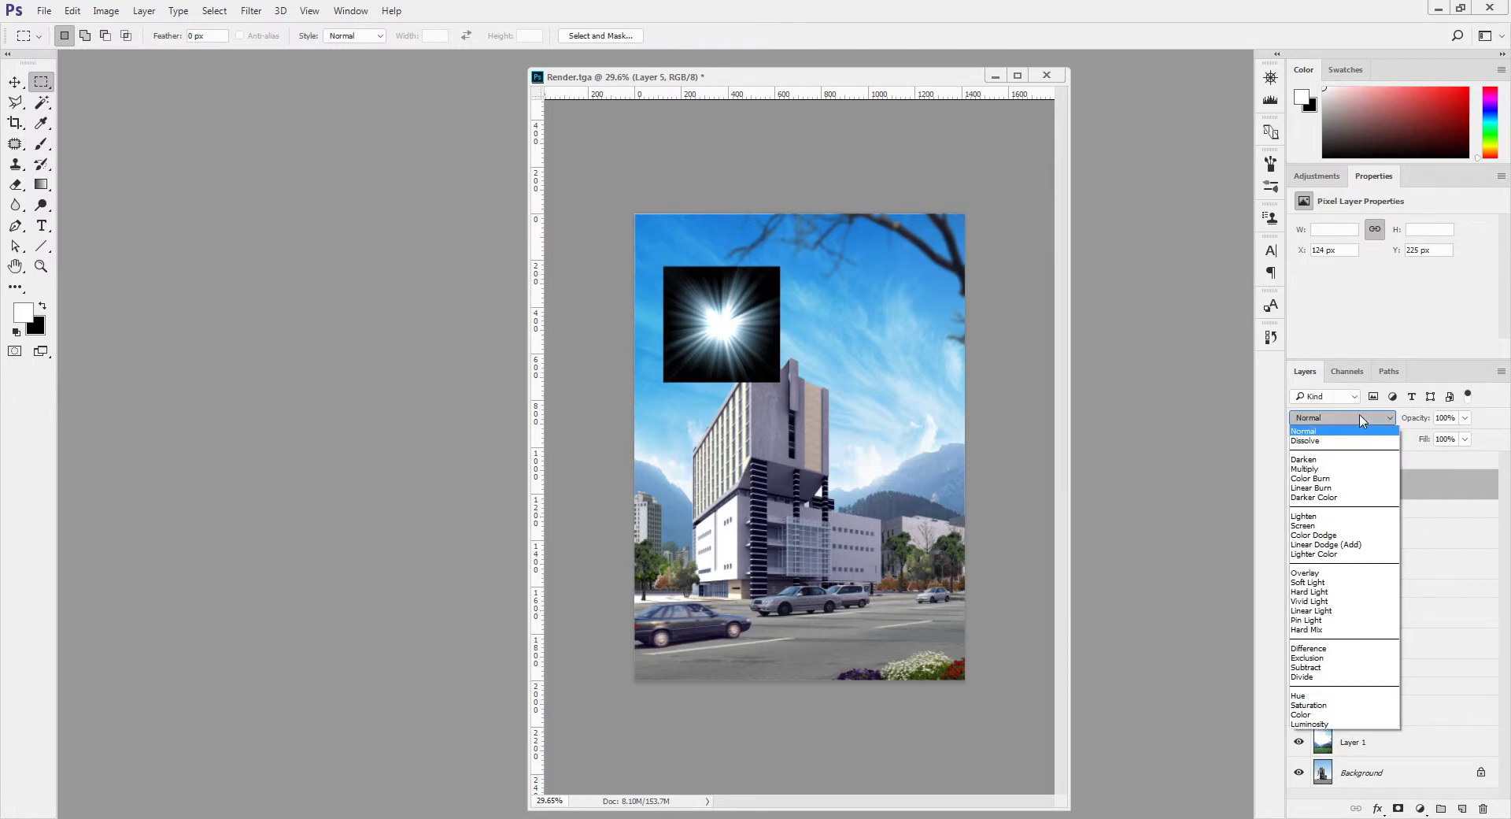
left_click(1342, 457)
key("Down")
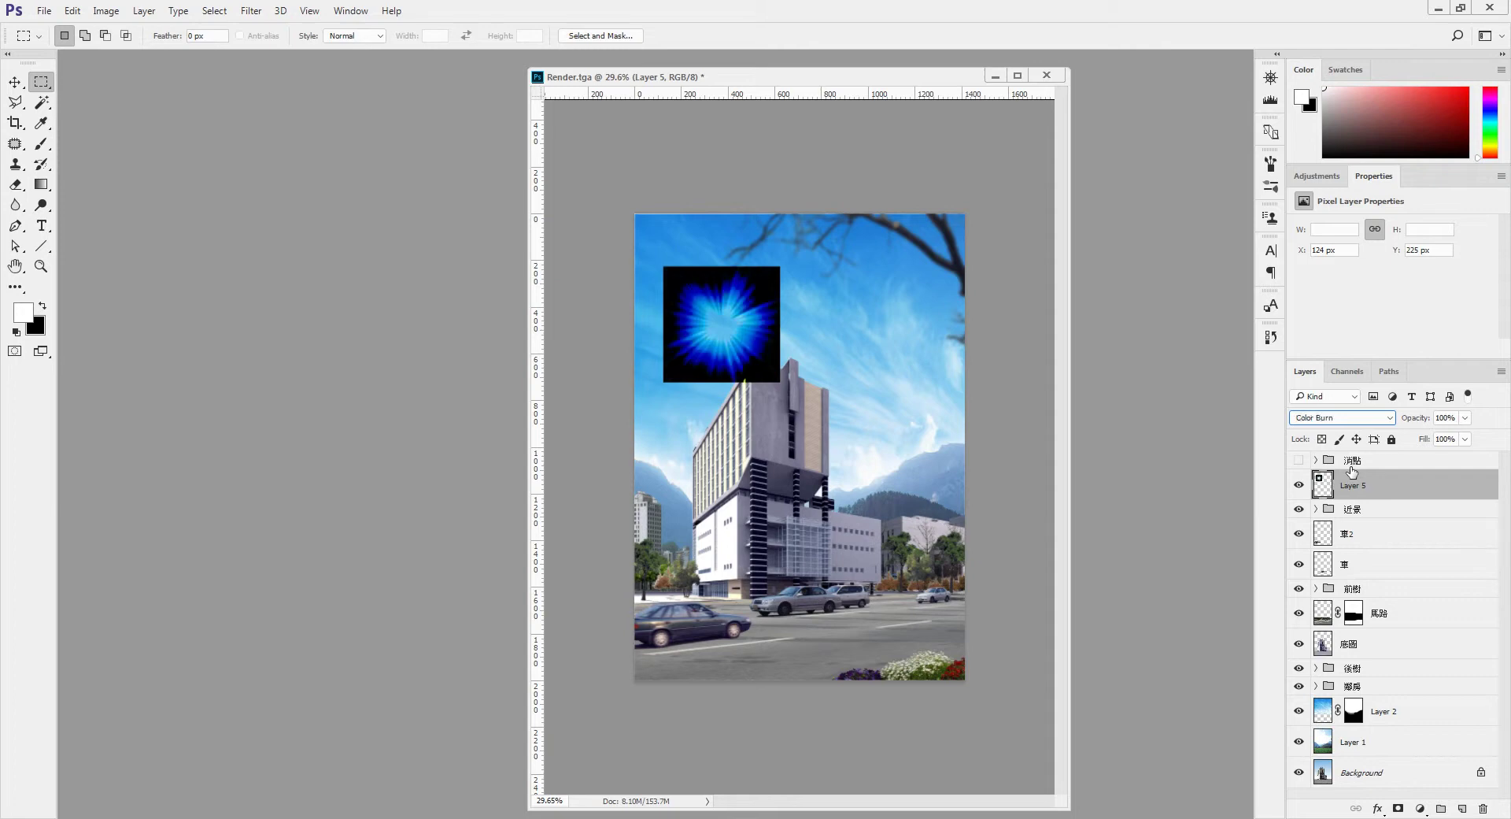
key("Down")
key("Down")
key("Down")
key("Down")
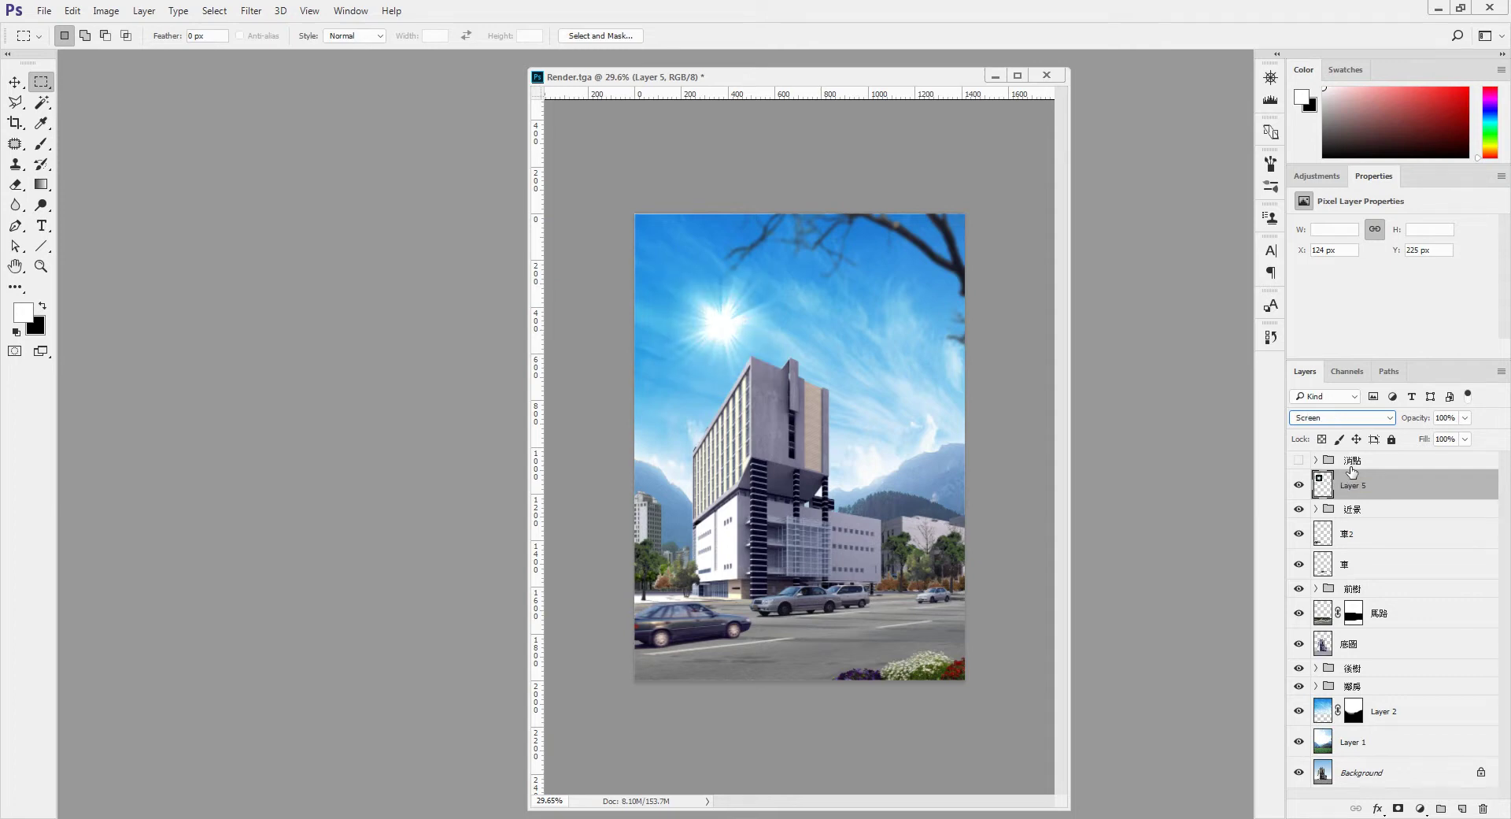
left_click(15, 82)
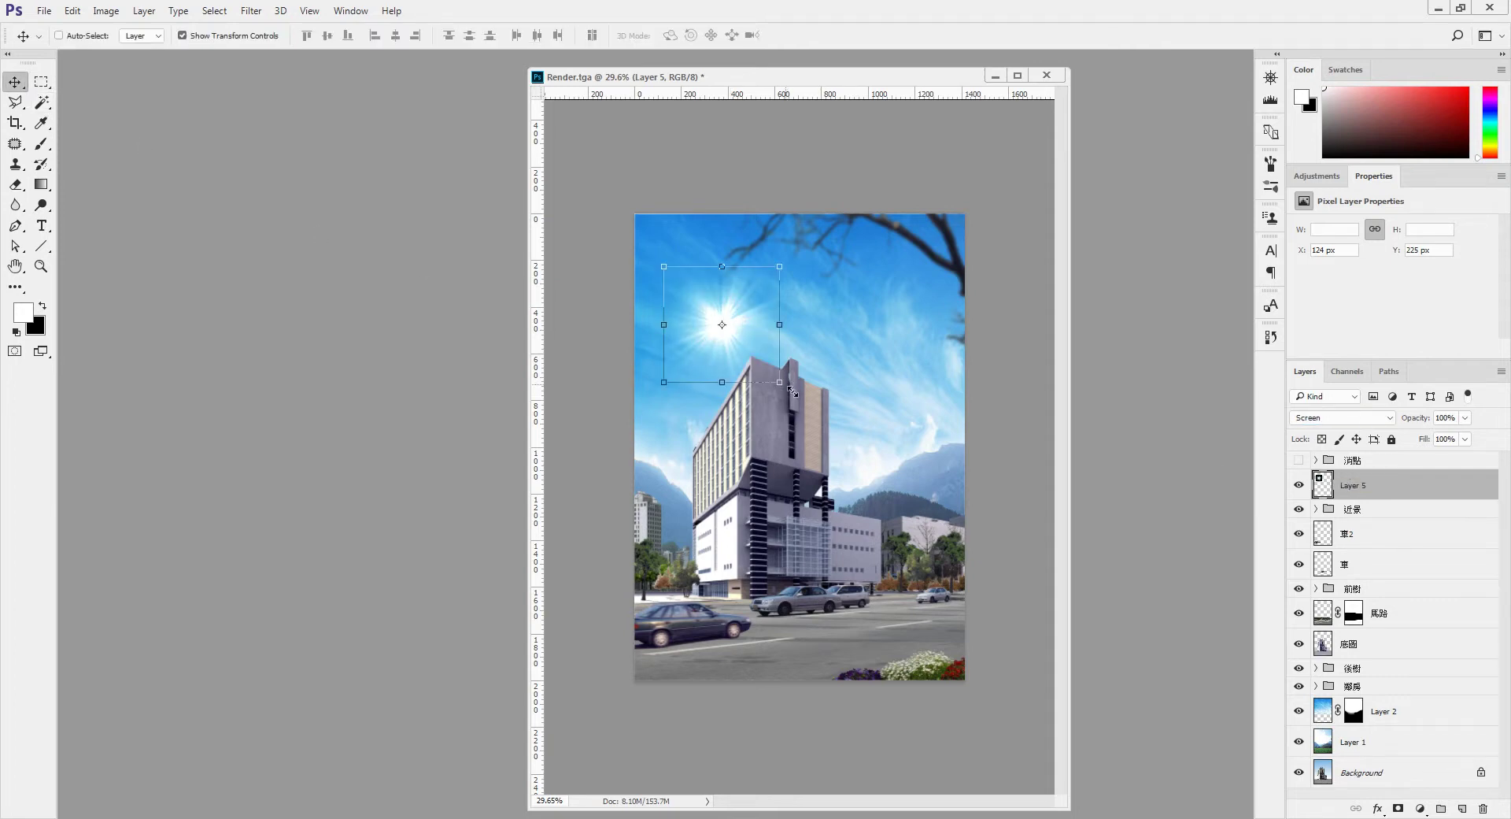
Step: Scale the sunburst up to about 478%, nudge it right, and commit the transform
mouse_move(781, 383)
left_mouse_down()
mouse_move(938, 640)
mouse_move(532, 316)
left_mouse_up()
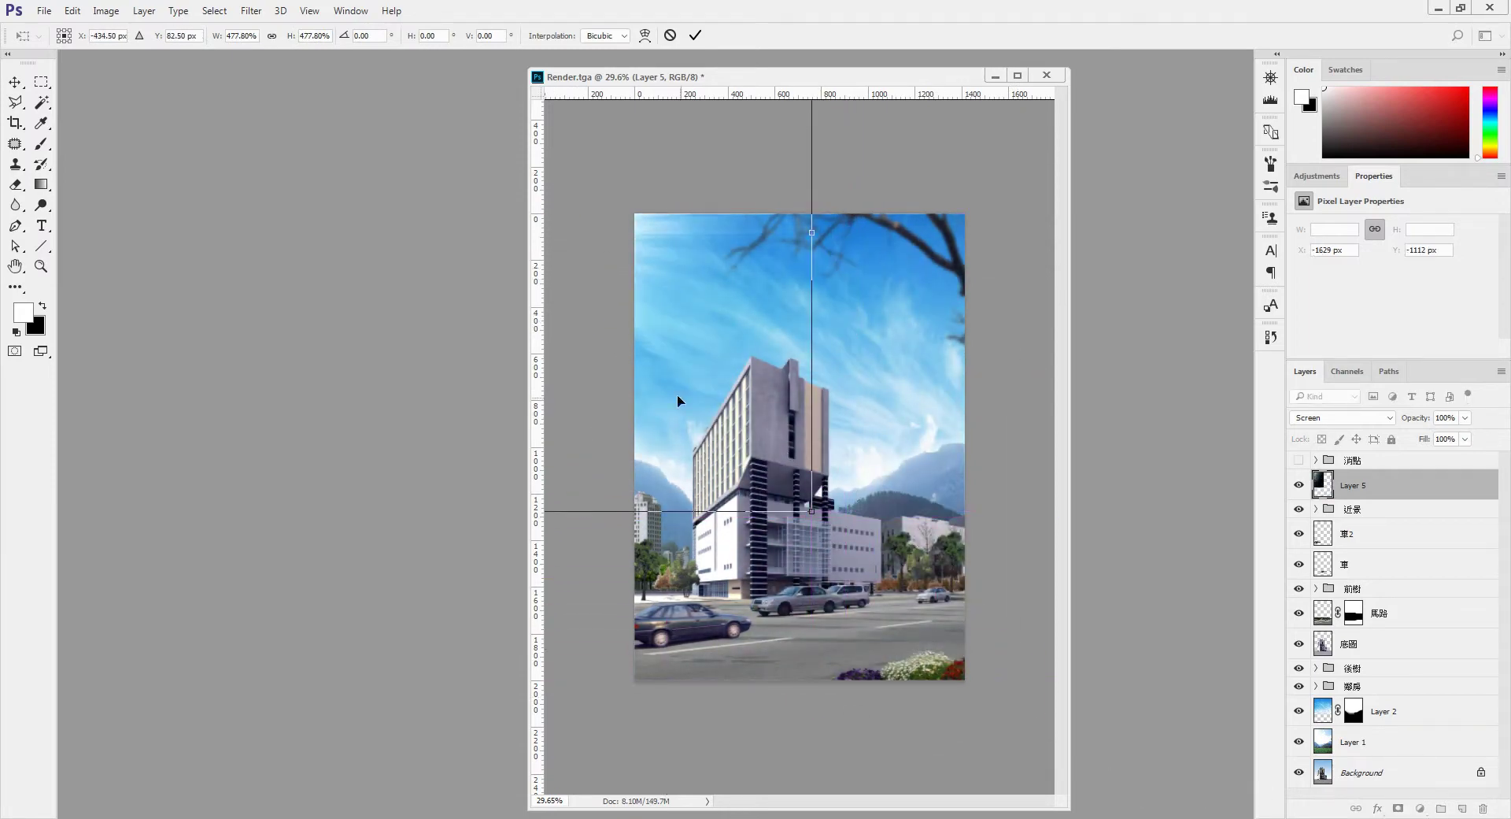
left_click_drag(691, 367, 693, 397)
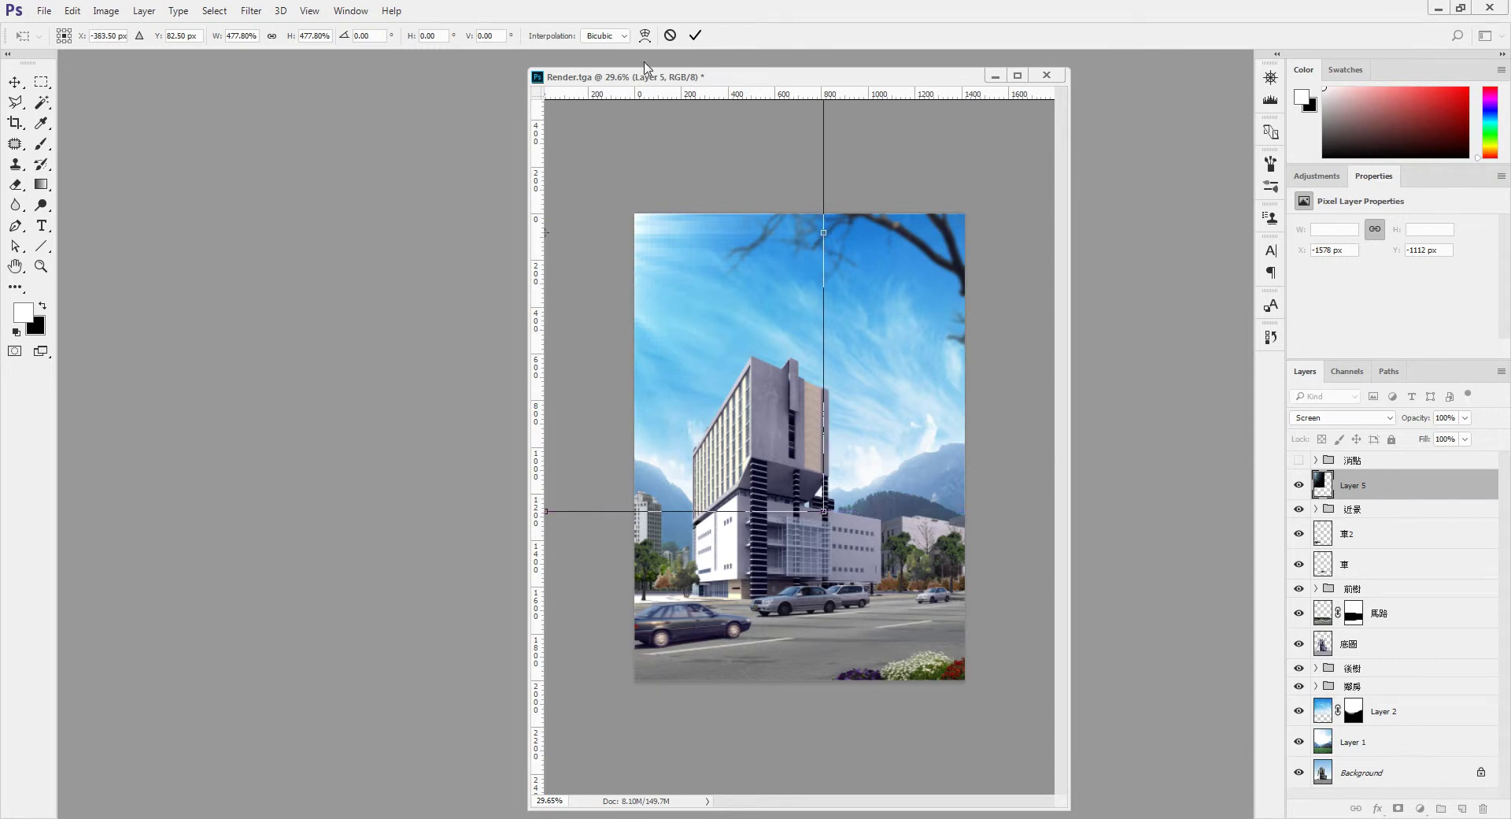
left_click(695, 35)
key("ctrl+0")
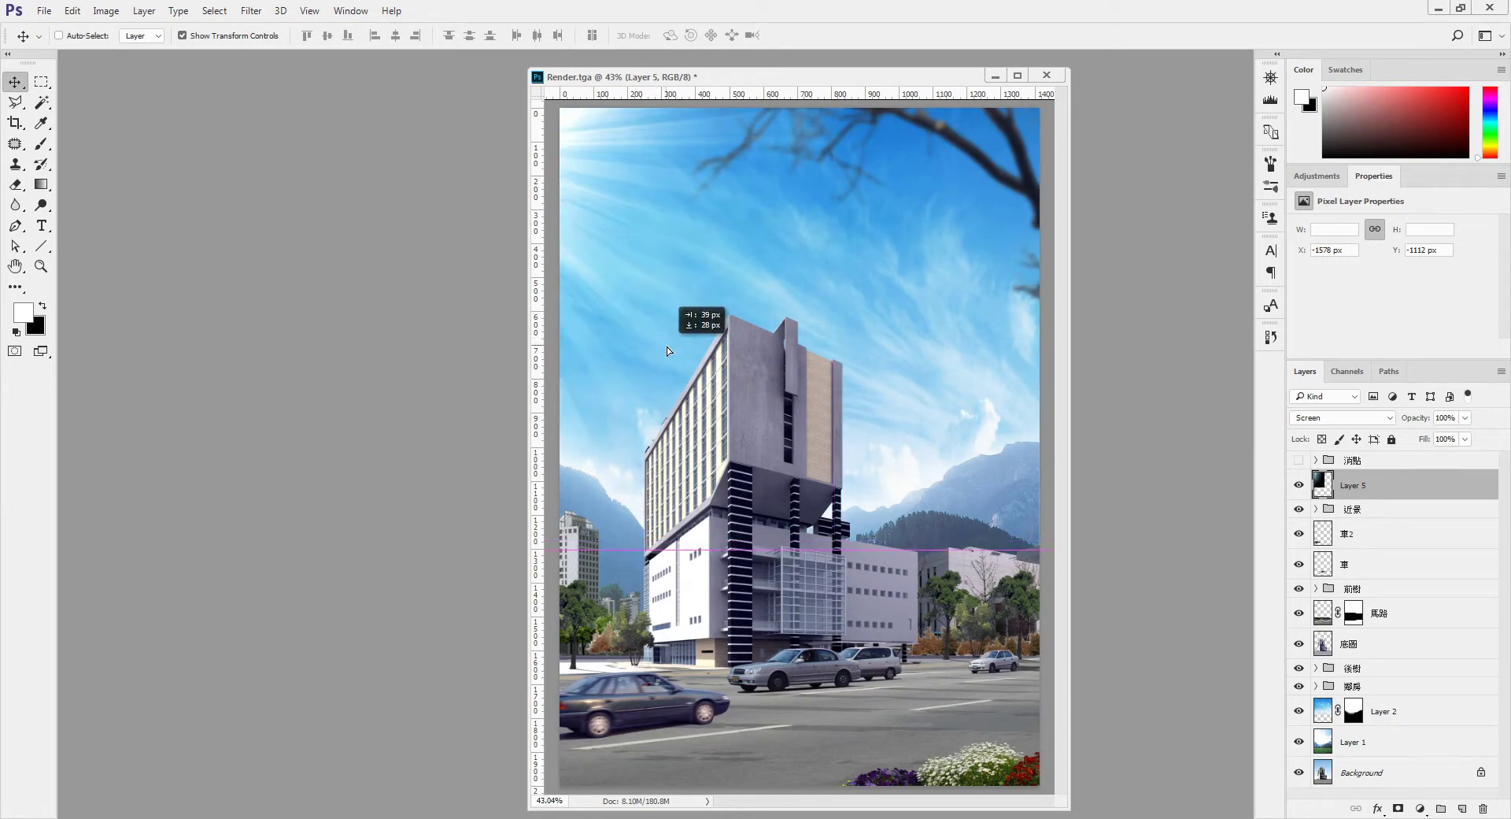
Step: Move the sunburst higher in the sky and commit a second transform
mouse_move(667, 350)
left_mouse_down()
mouse_move(657, 294)
mouse_move(723, 363)
left_mouse_up()
key("ctrl+t")
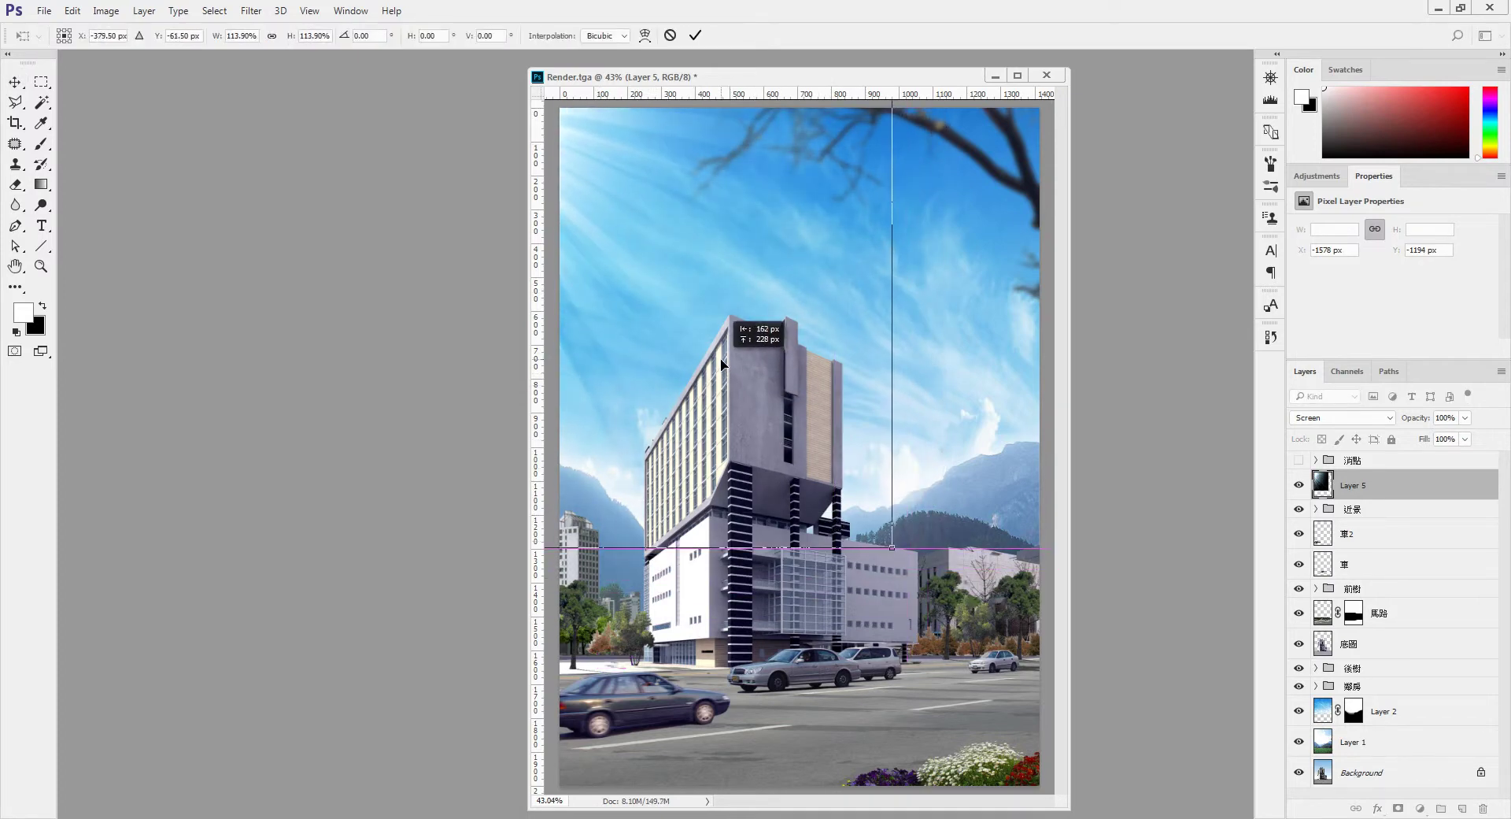
left_click(695, 35)
scroll(683, 512, "down", 3)
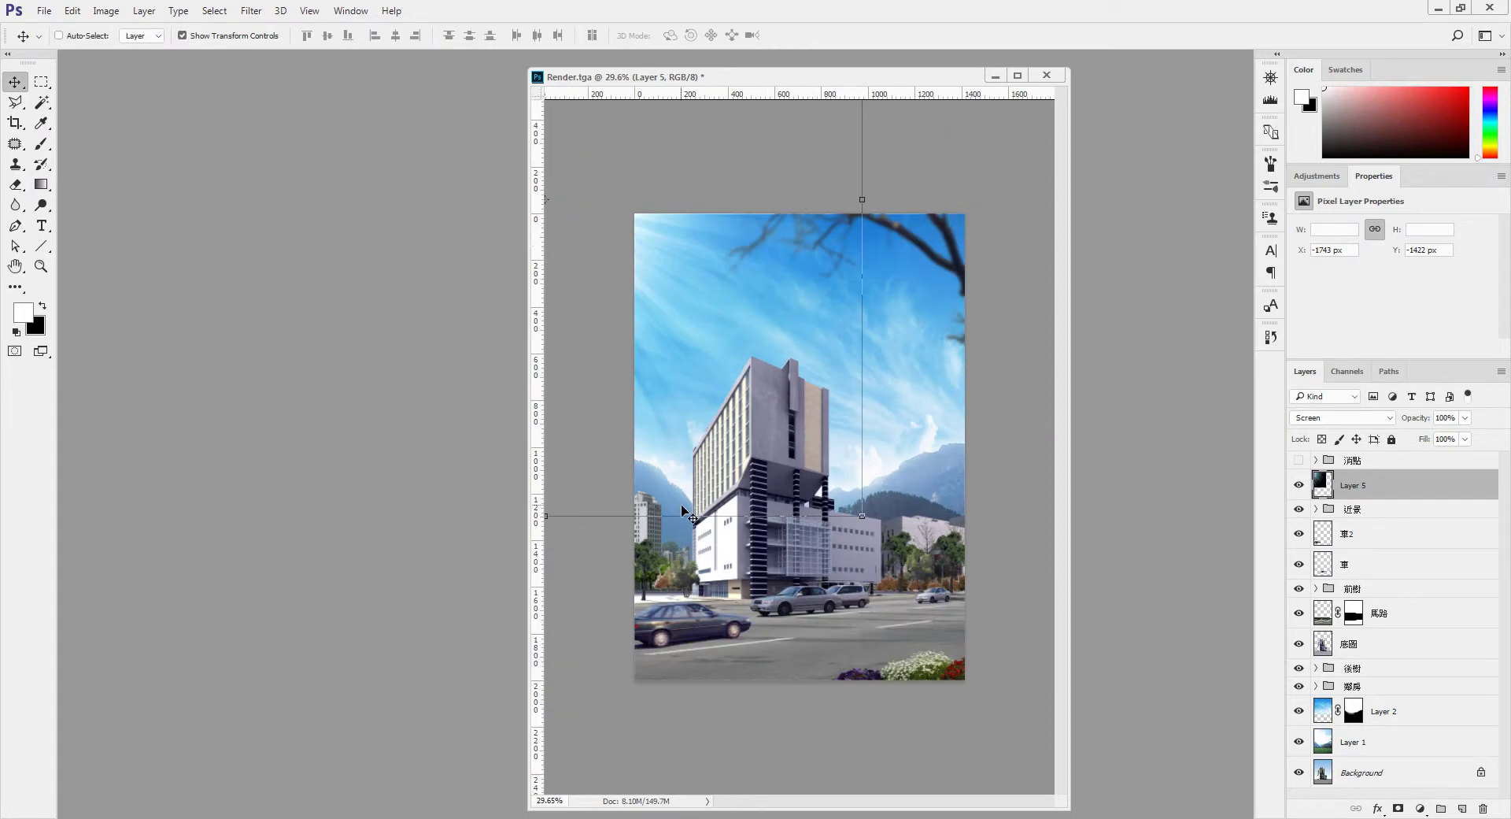
left_click(41, 82)
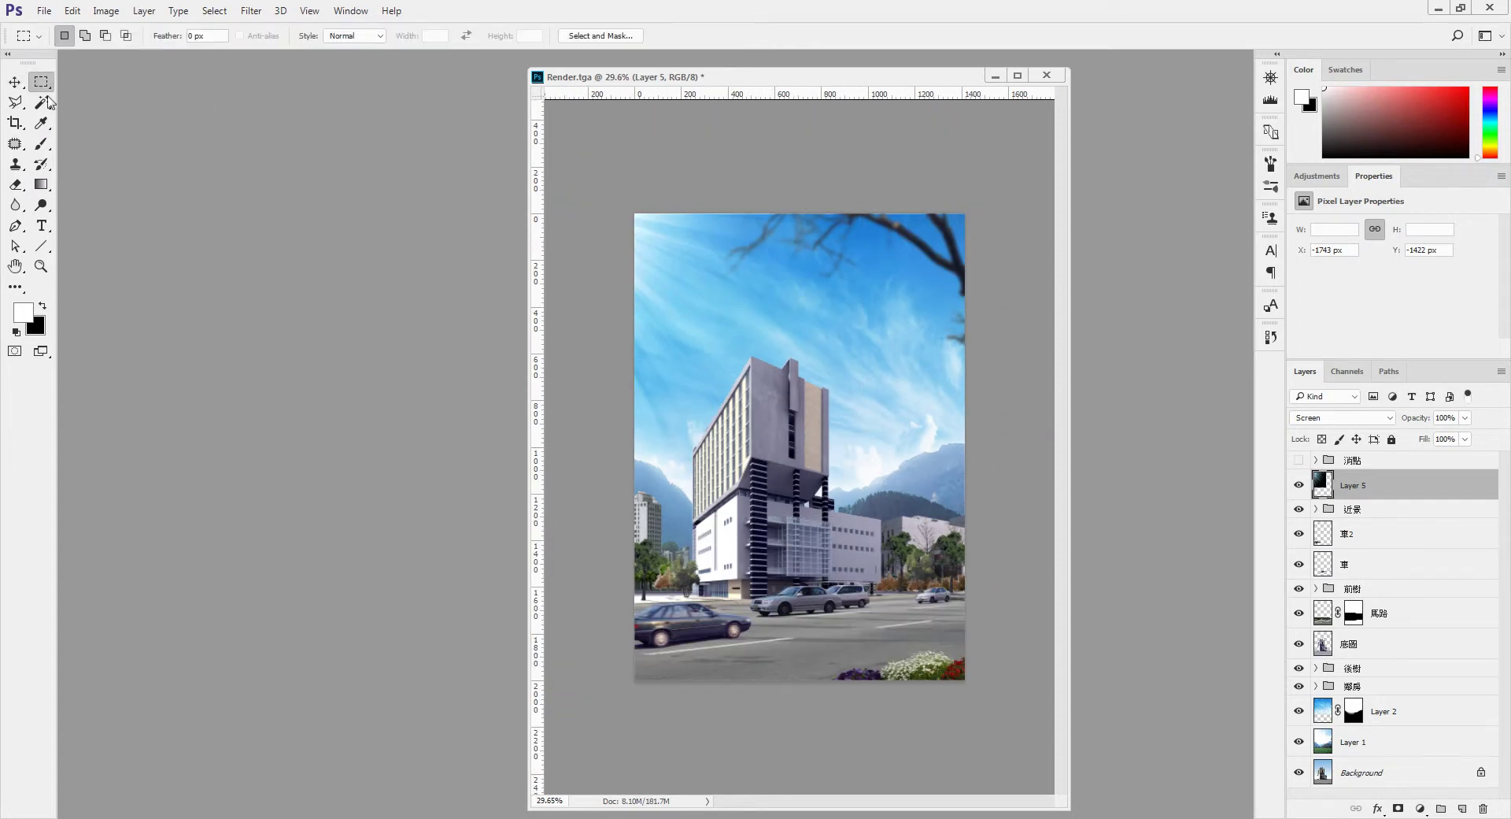
Step: Zoom in on the render with the scroll wheel
scroll(870, 561, "up", 3)
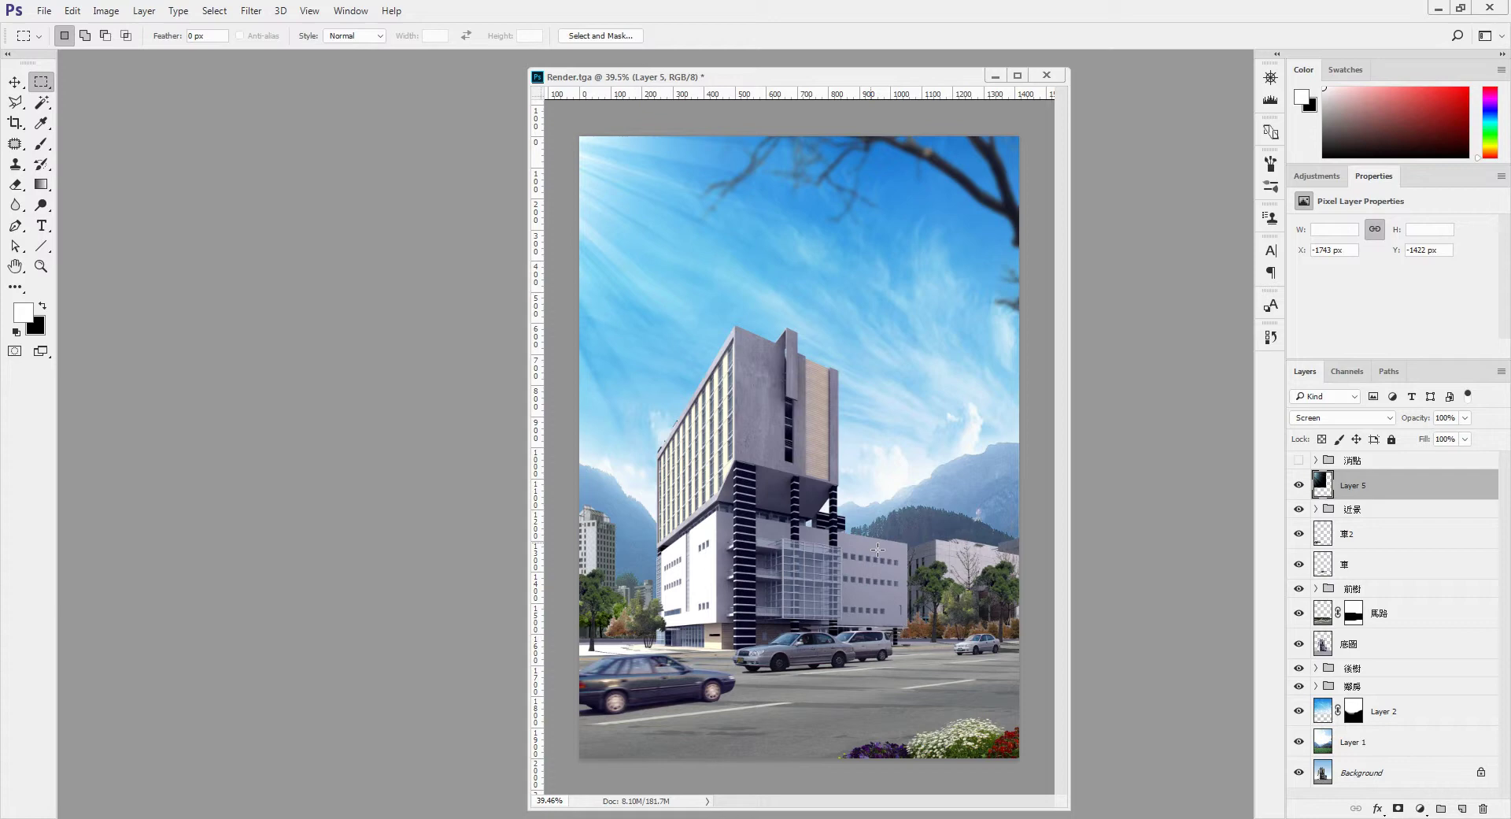
Step: Open bird.jpg, copy the birds into the render, and name the new layer 鳥
double_click(247, 179)
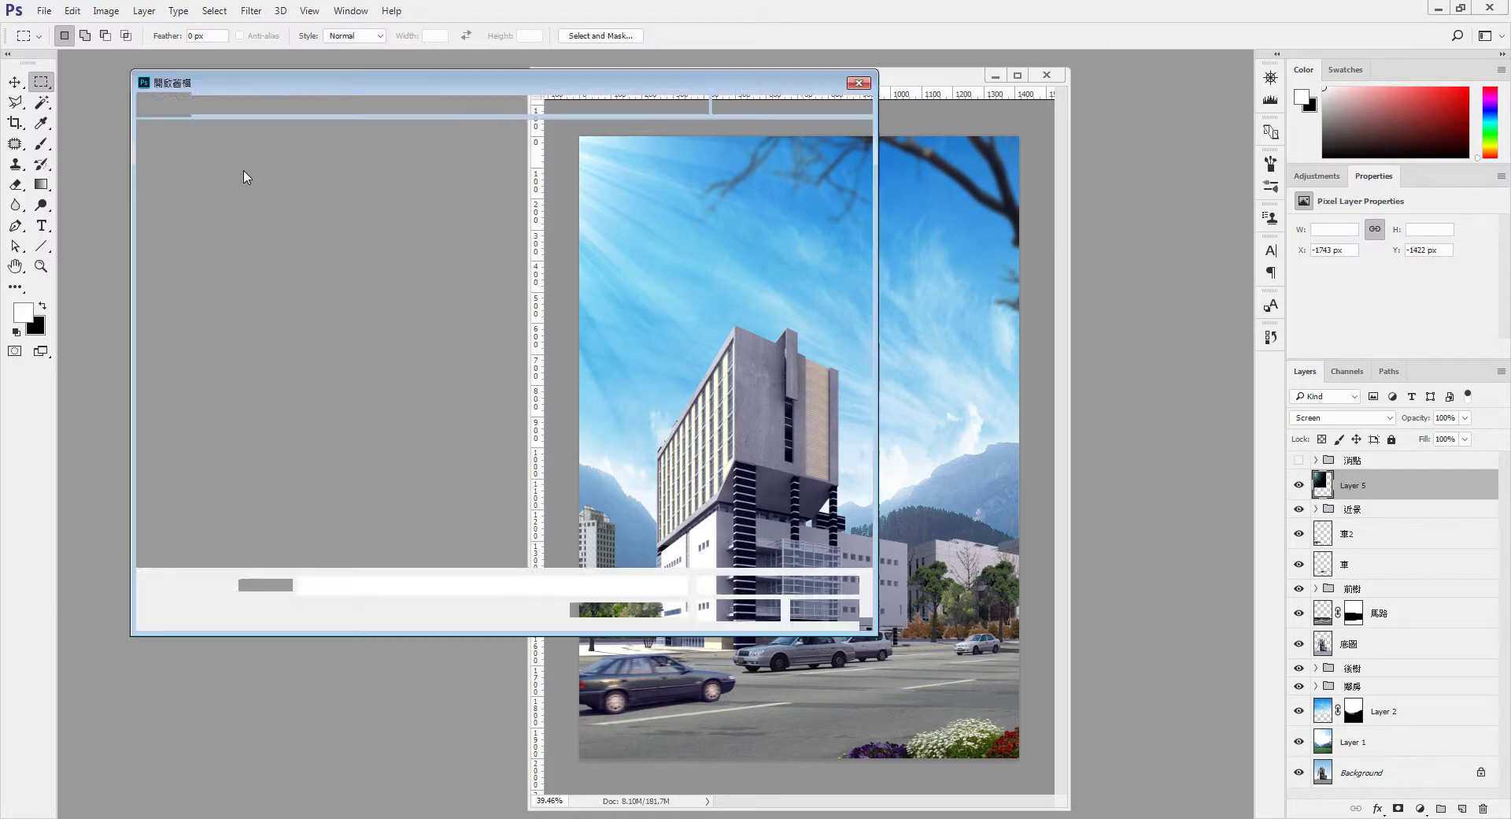
double_click(315, 291)
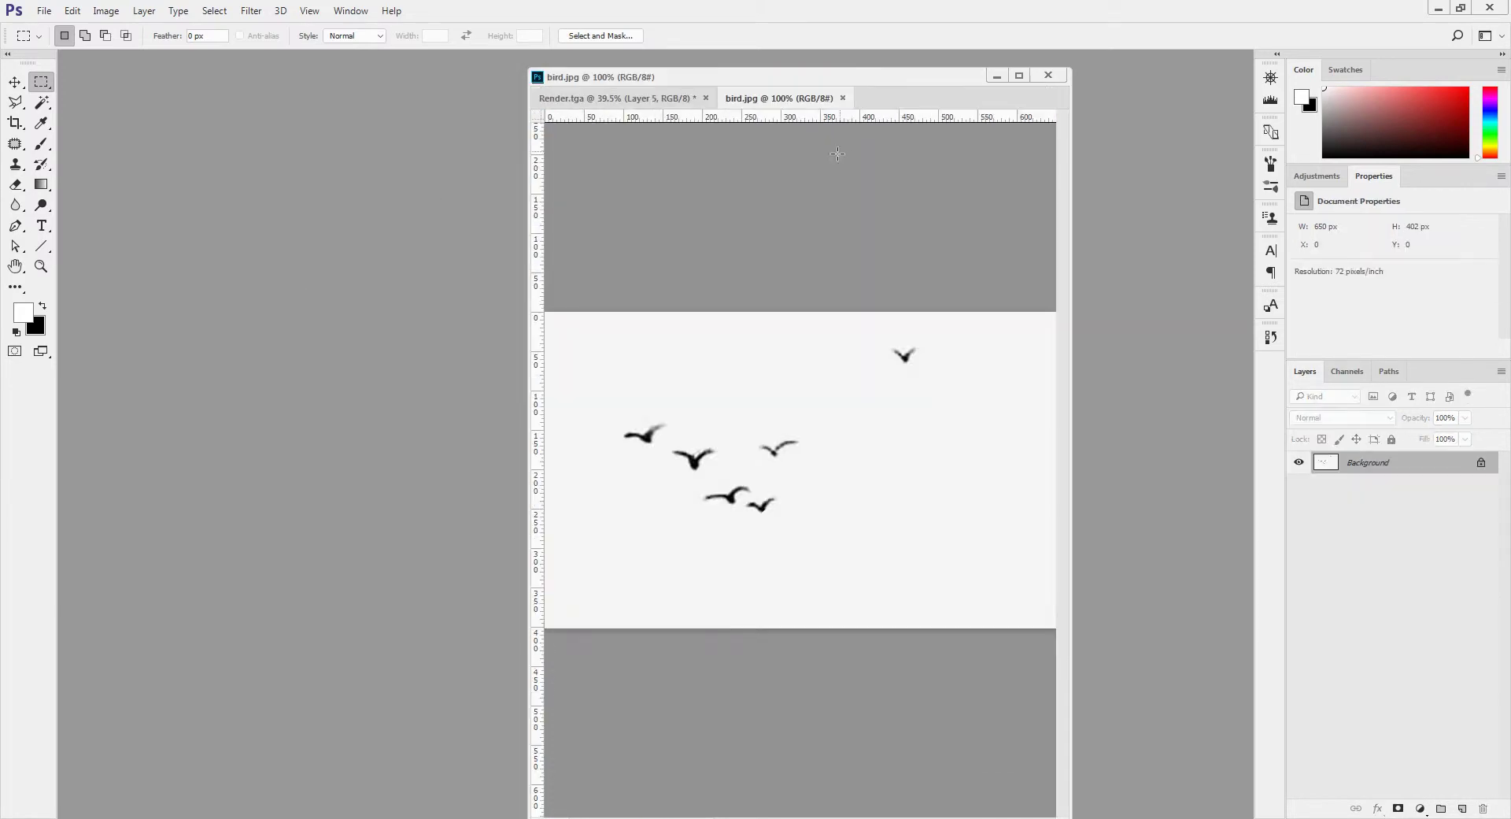
mouse_move(729, 97)
left_mouse_down()
mouse_move(630, 126)
mouse_move(199, 91)
left_mouse_up()
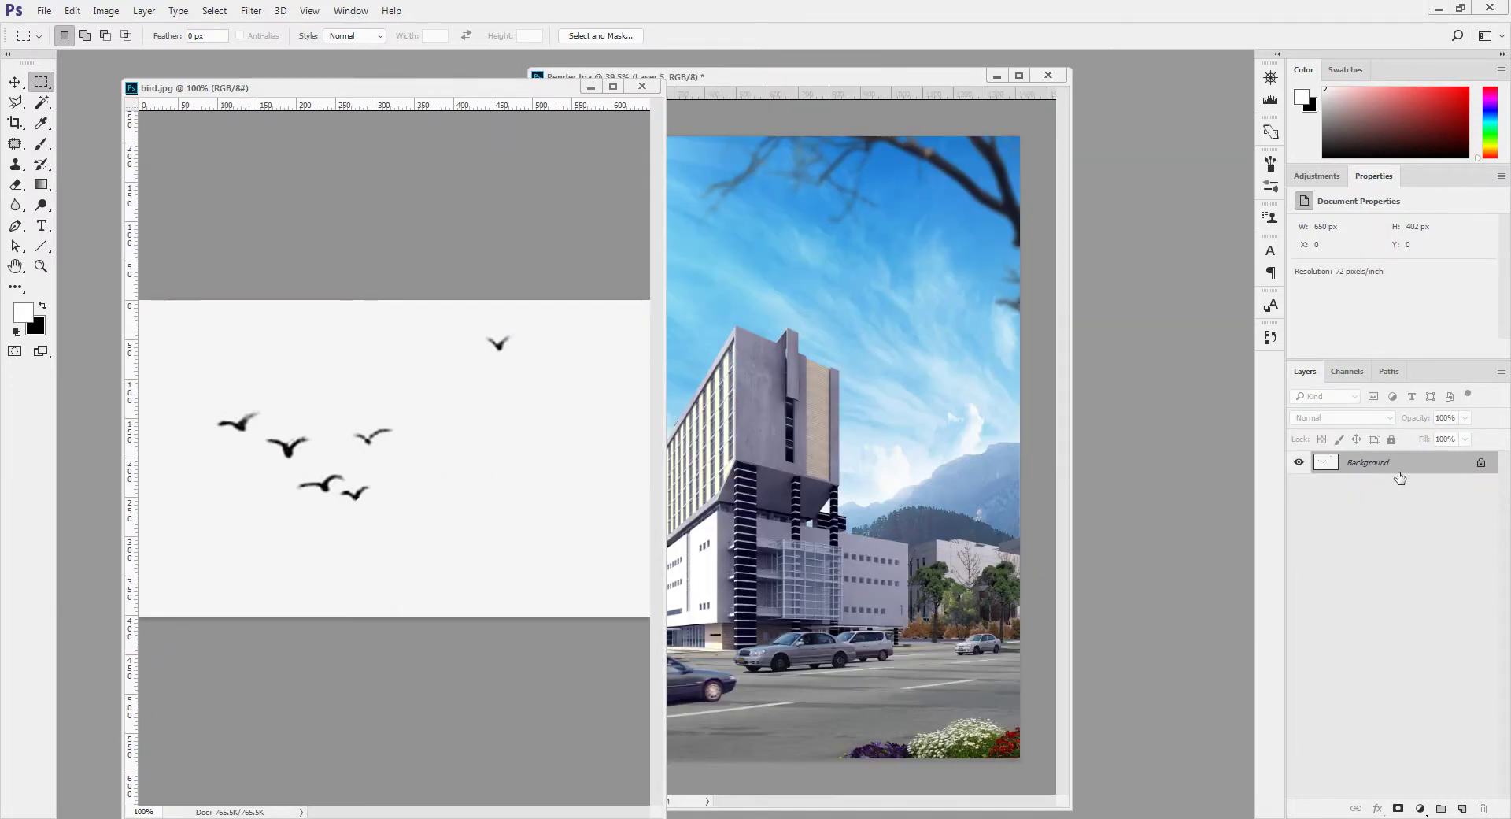
left_click_drag(1370, 462, 915, 396)
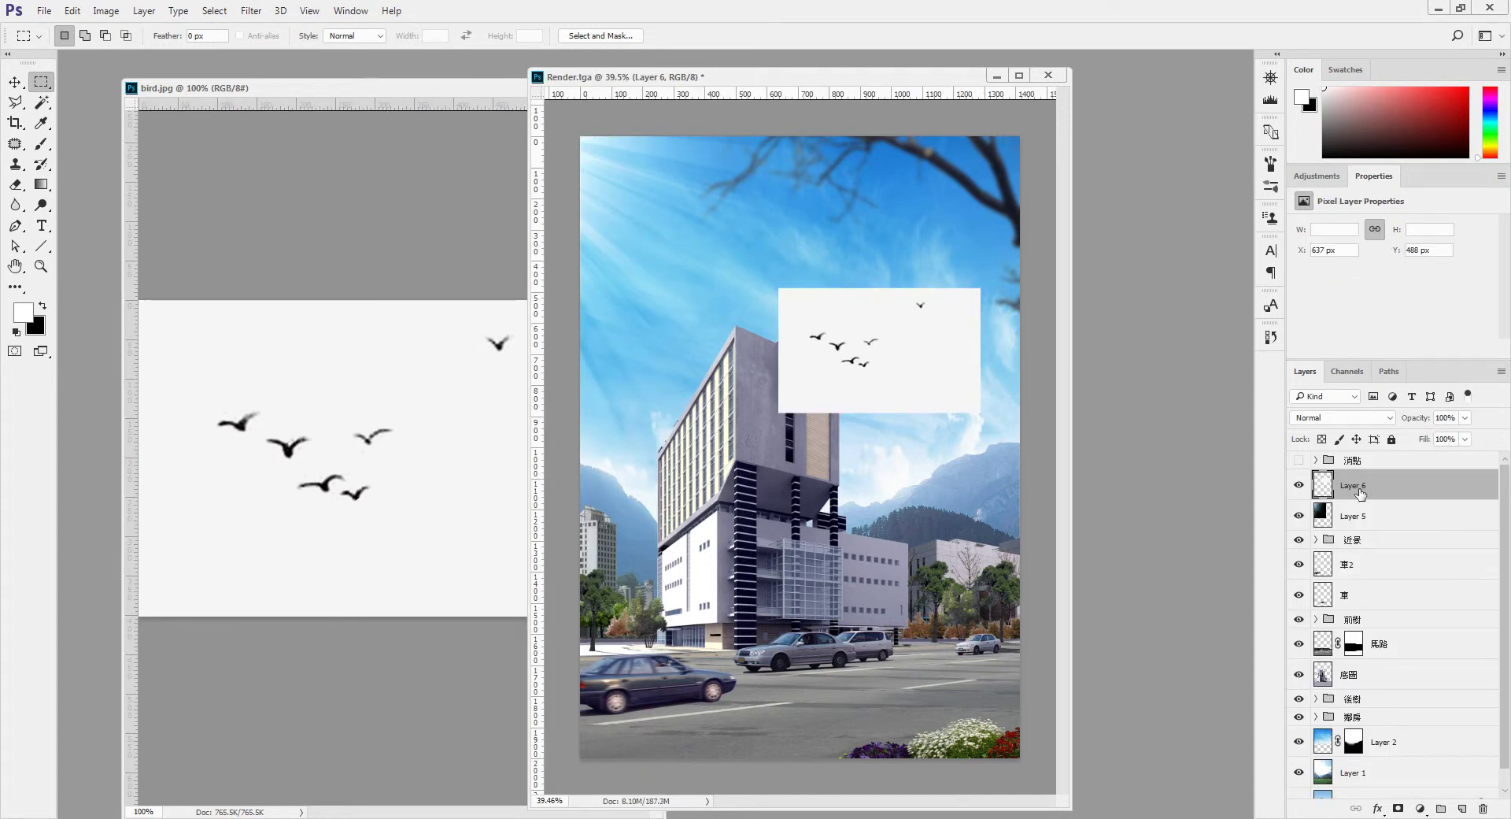
double_click(1361, 490)
type("鳥")
key("Return")
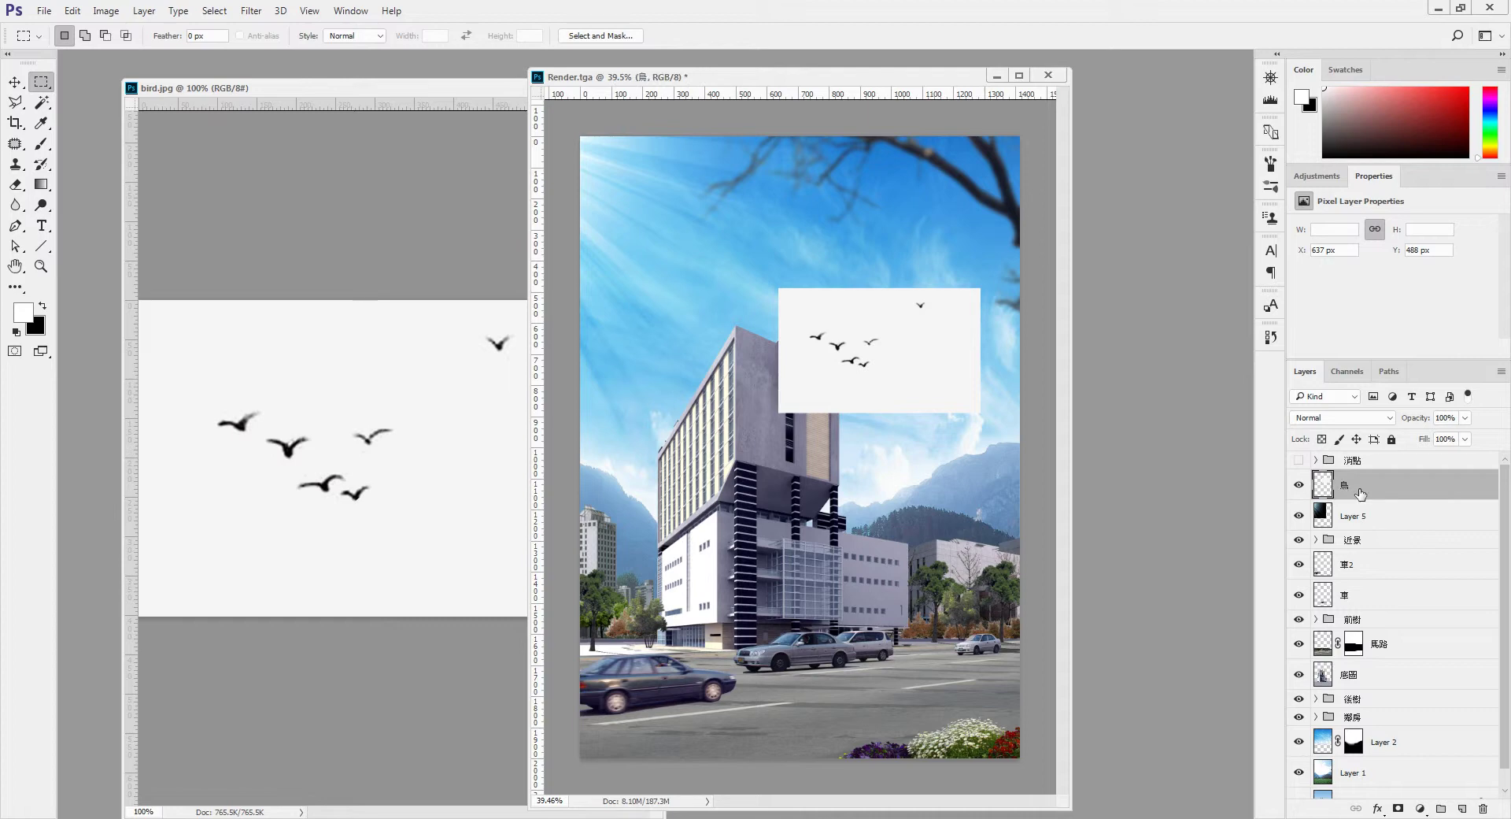
Step: Erase the birds' white background with the Background Eraser, then close bird.jpg
left_click(17, 167)
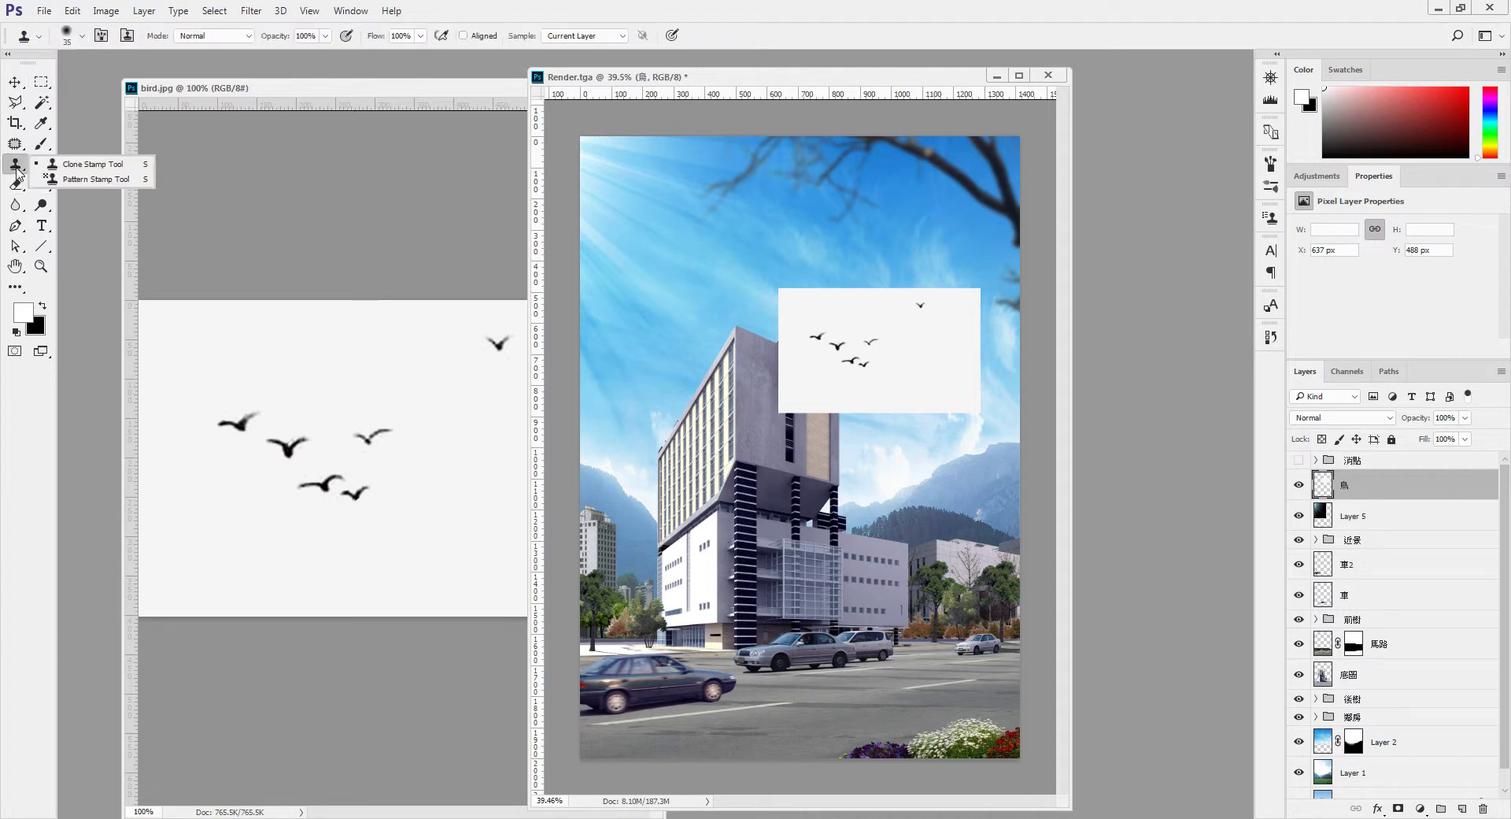
left_click(94, 179)
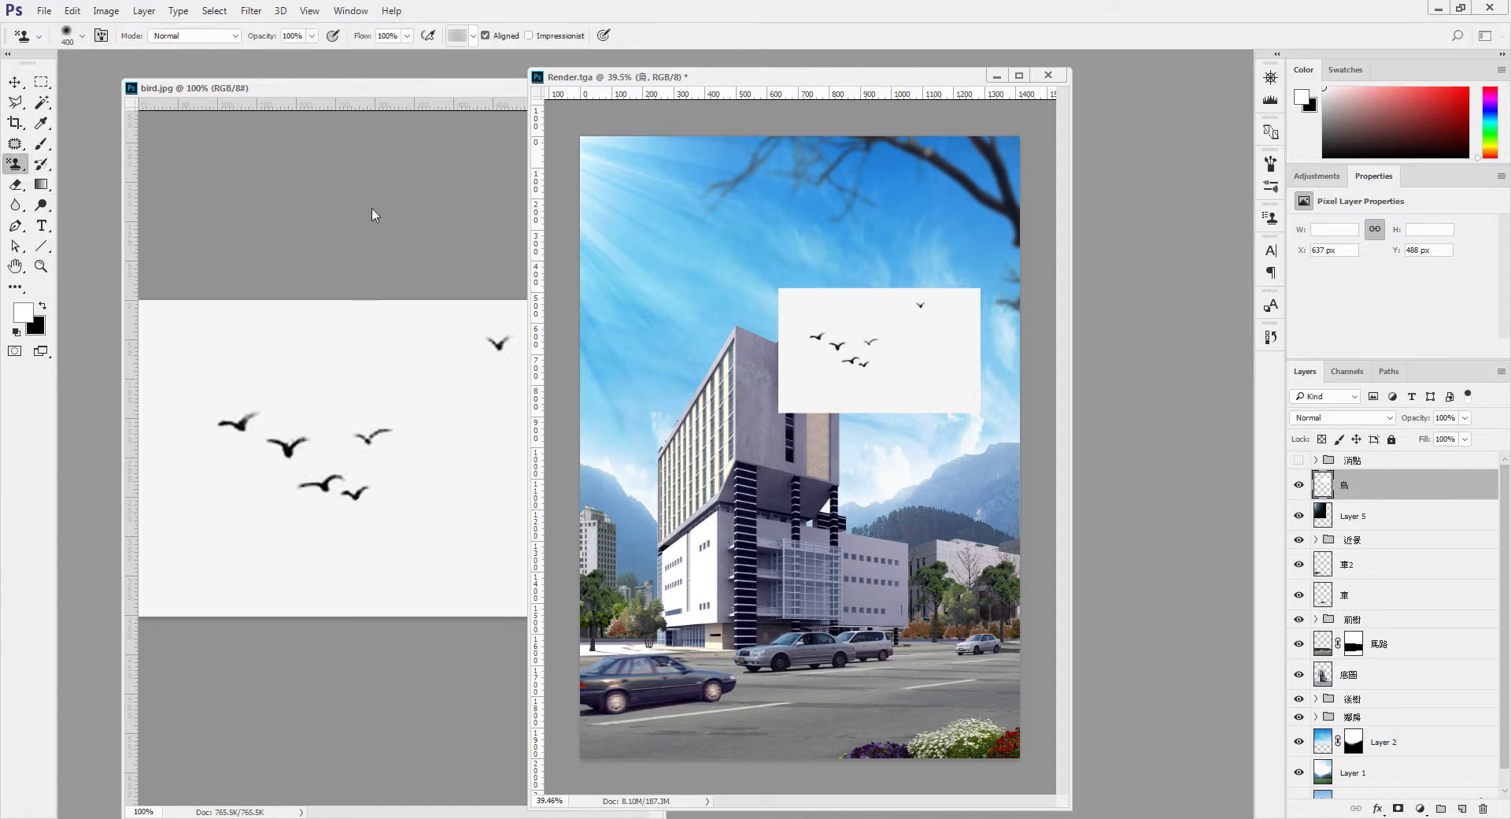
right_click(17, 184)
left_click(86, 195)
mouse_move(866, 339)
left_mouse_down()
mouse_move(792, 366)
mouse_move(985, 396)
left_mouse_up()
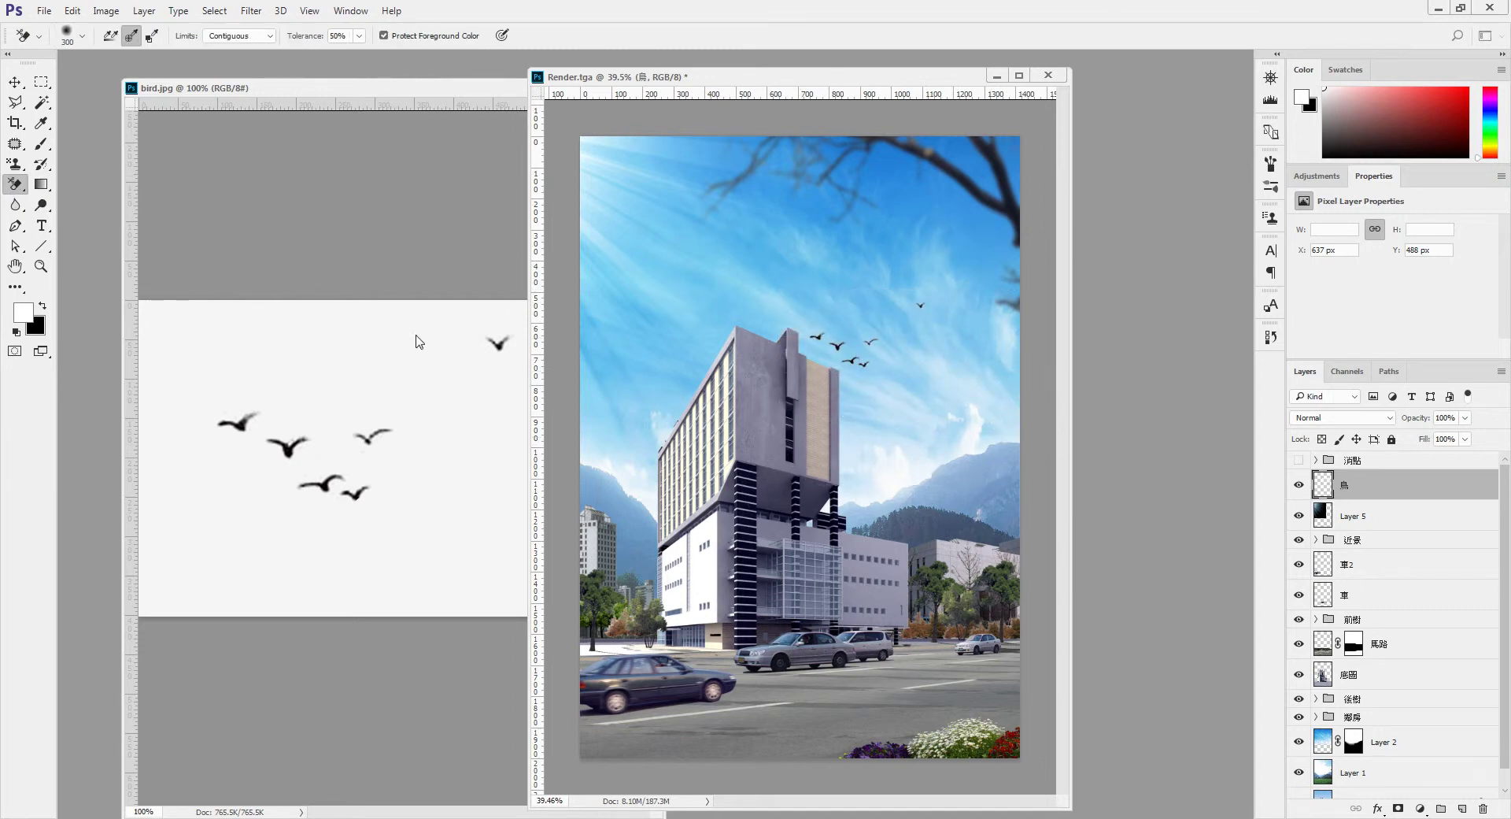
left_click(444, 85)
left_click(653, 87)
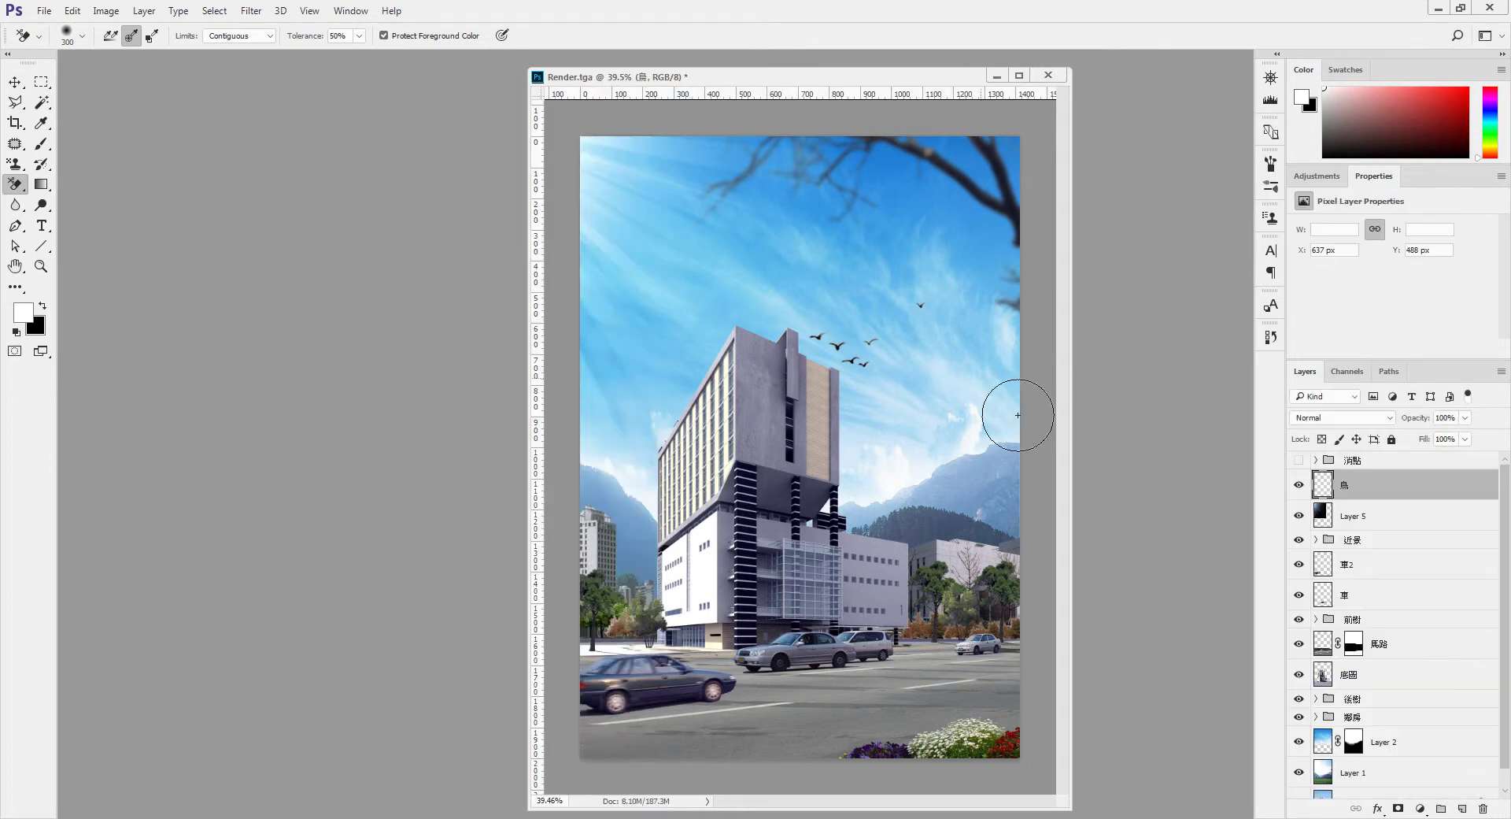
Step: Scale the bird flock and move it right and down in the sky
key("v")
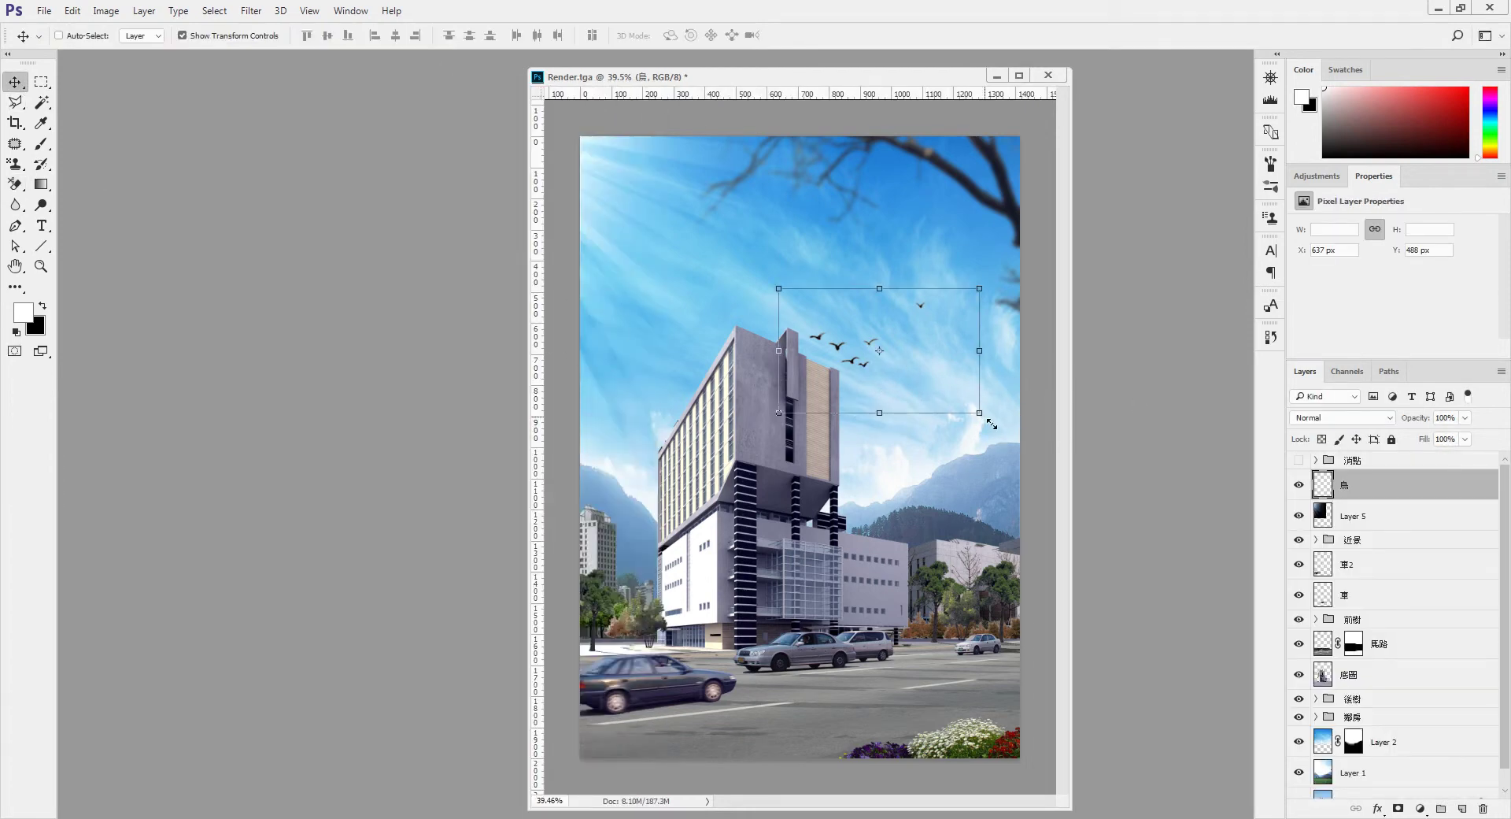
mouse_move(989, 423)
left_mouse_down()
mouse_move(881, 351)
mouse_move(947, 336)
left_mouse_up()
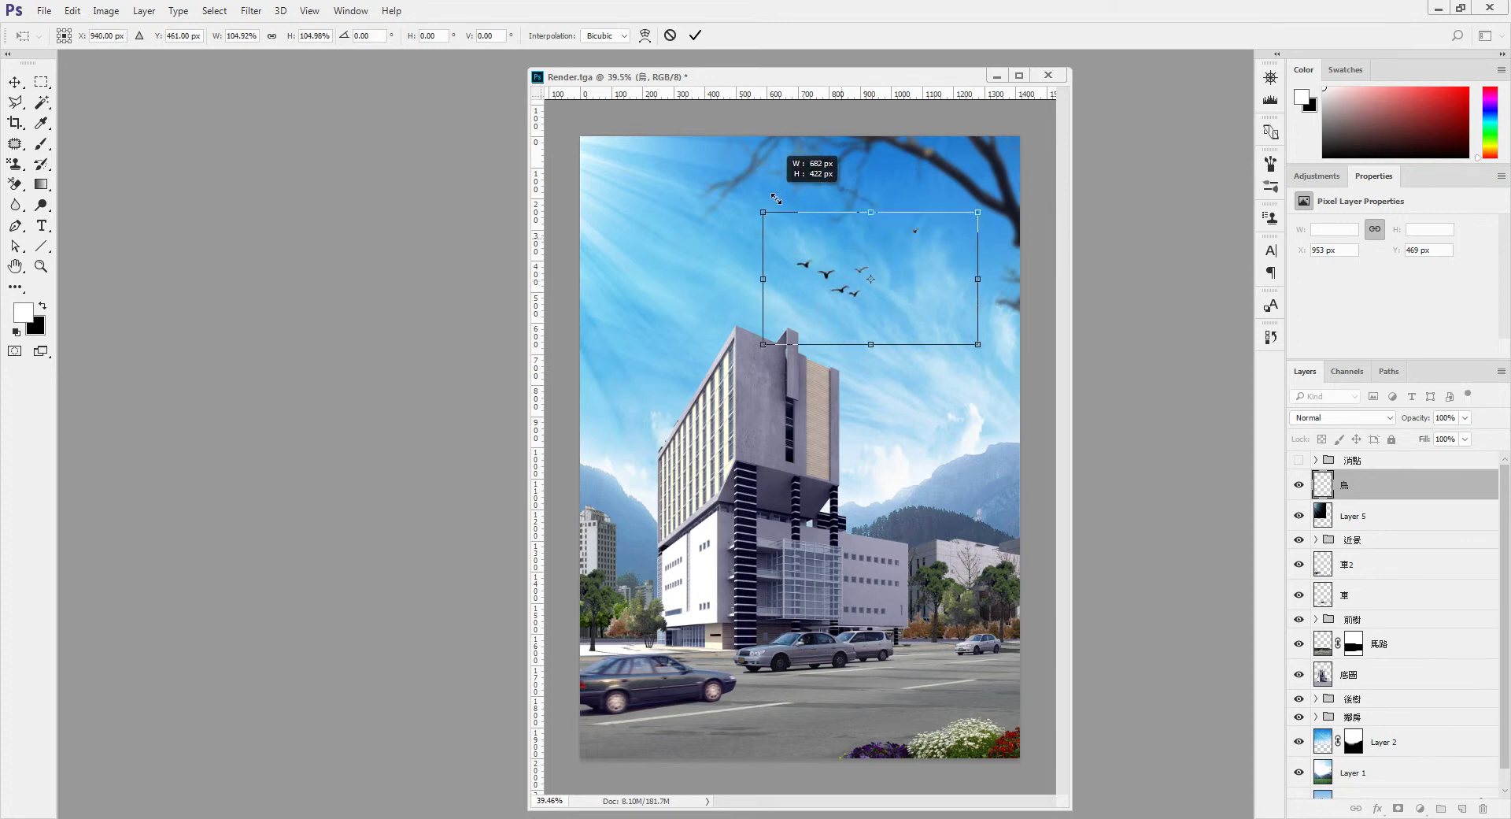
left_click_drag(878, 285, 574, 137)
left_click_drag(839, 318, 991, 390)
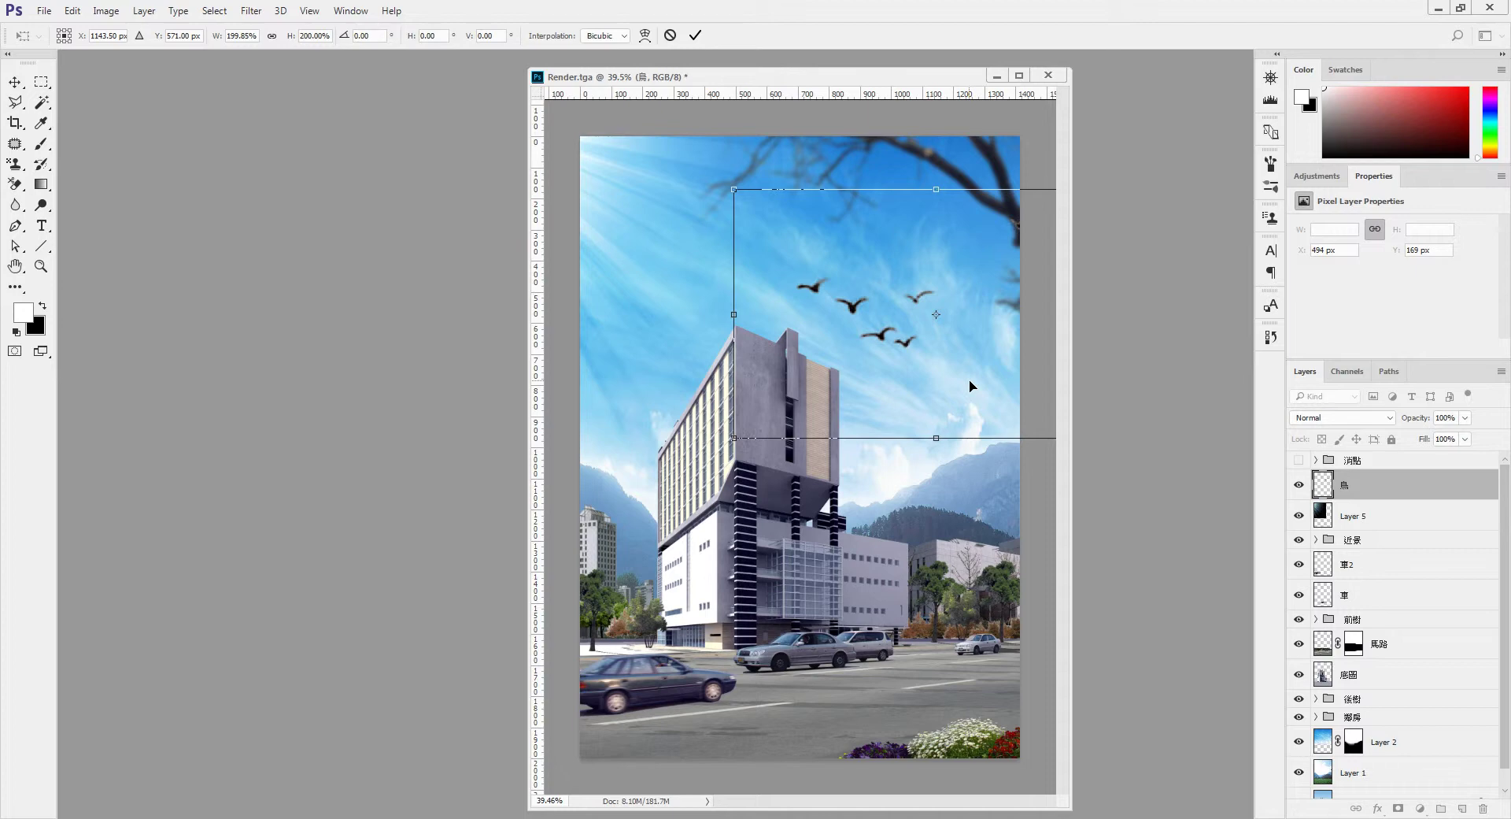
Step: Shrink the birds to about 81%, tilt them 15°, and place them in the upper-right sky
mouse_move(733, 190)
left_mouse_down()
mouse_move(938, 359)
mouse_move(970, 329)
left_mouse_up()
left_click_drag(1023, 374, 885, 311)
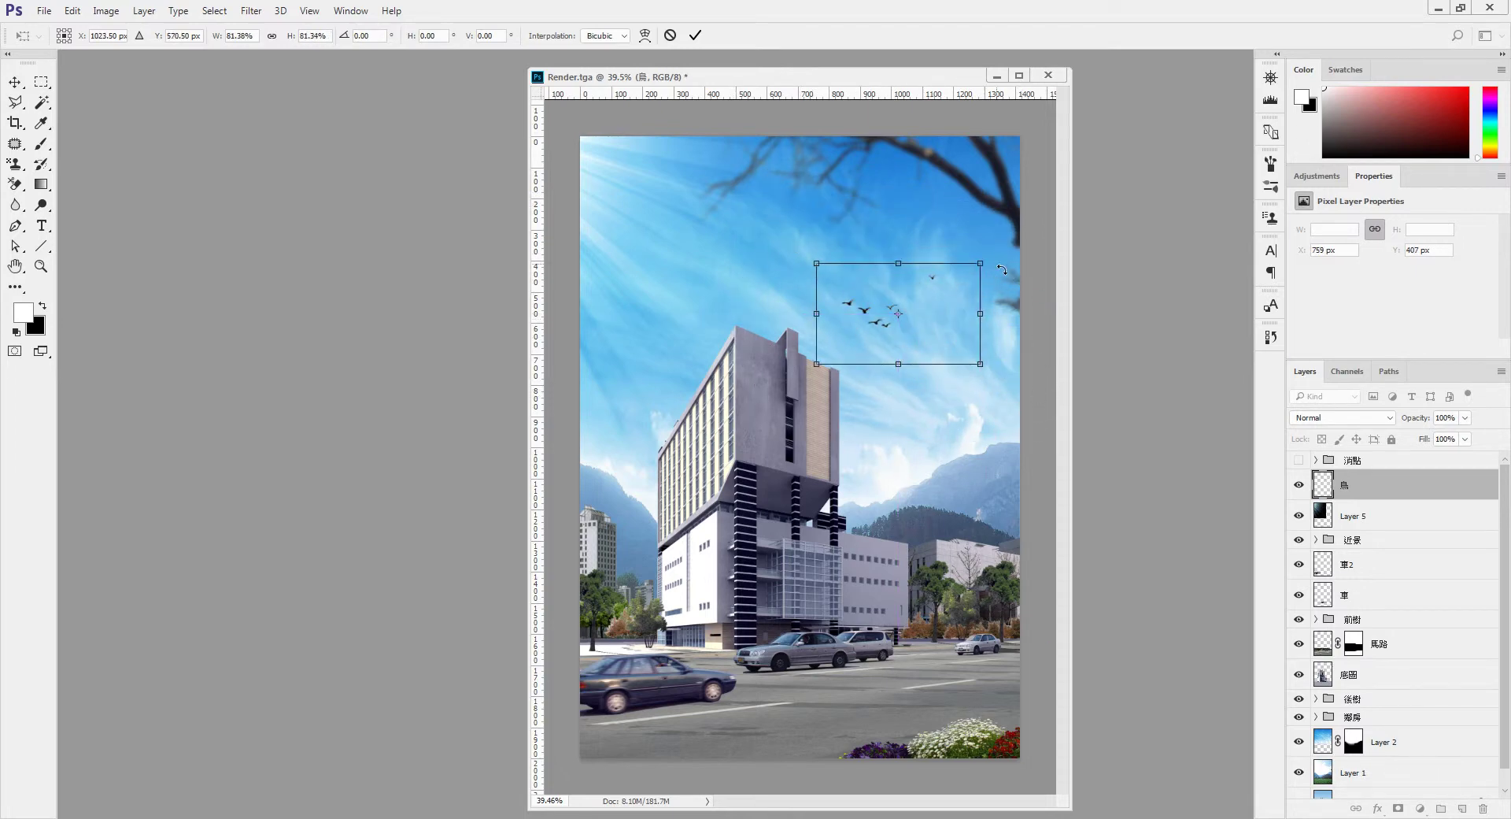
left_click_drag(1001, 269, 1006, 277)
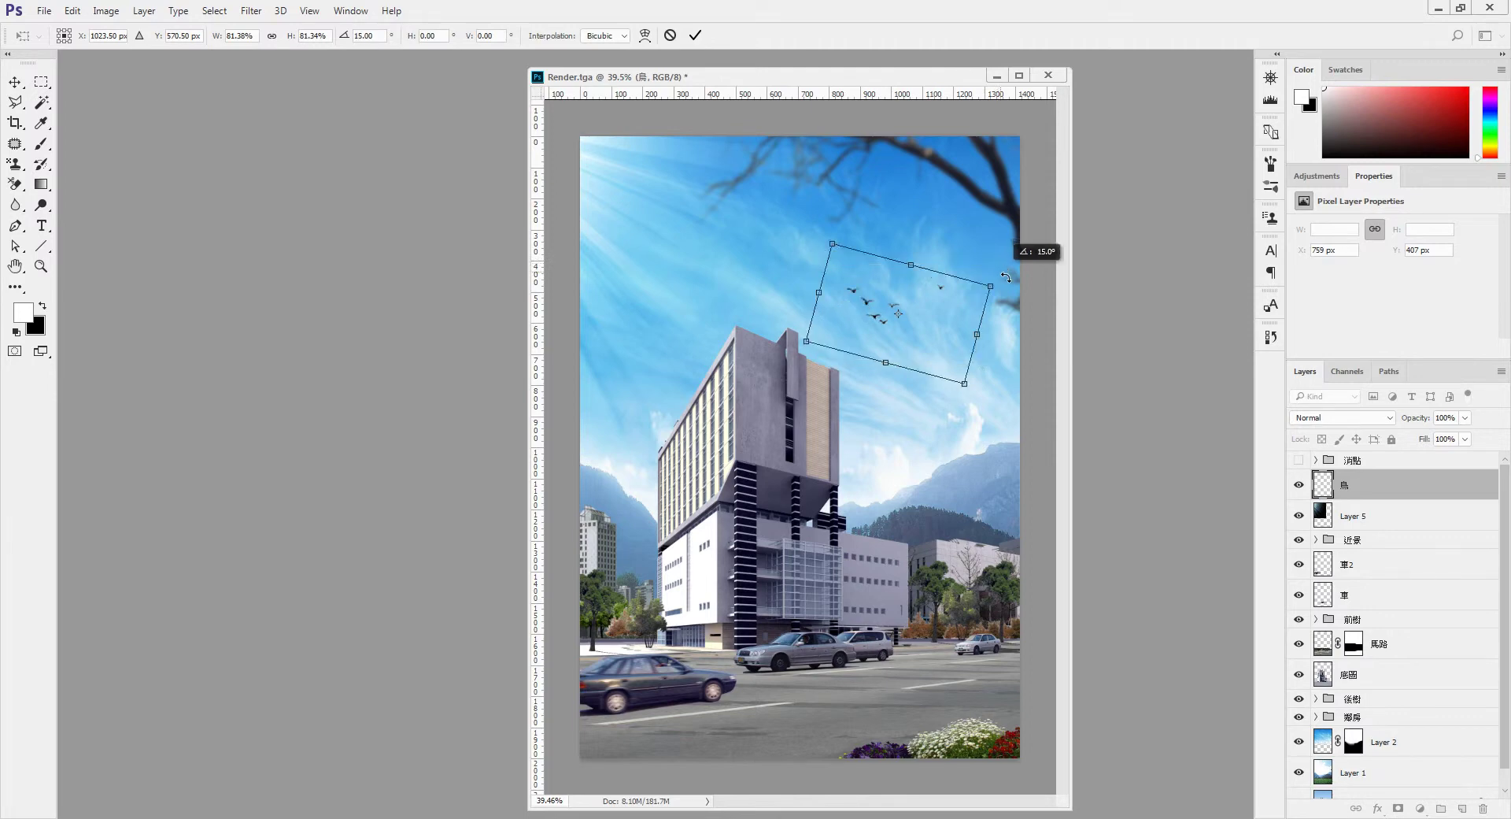
left_click_drag(922, 337, 948, 320)
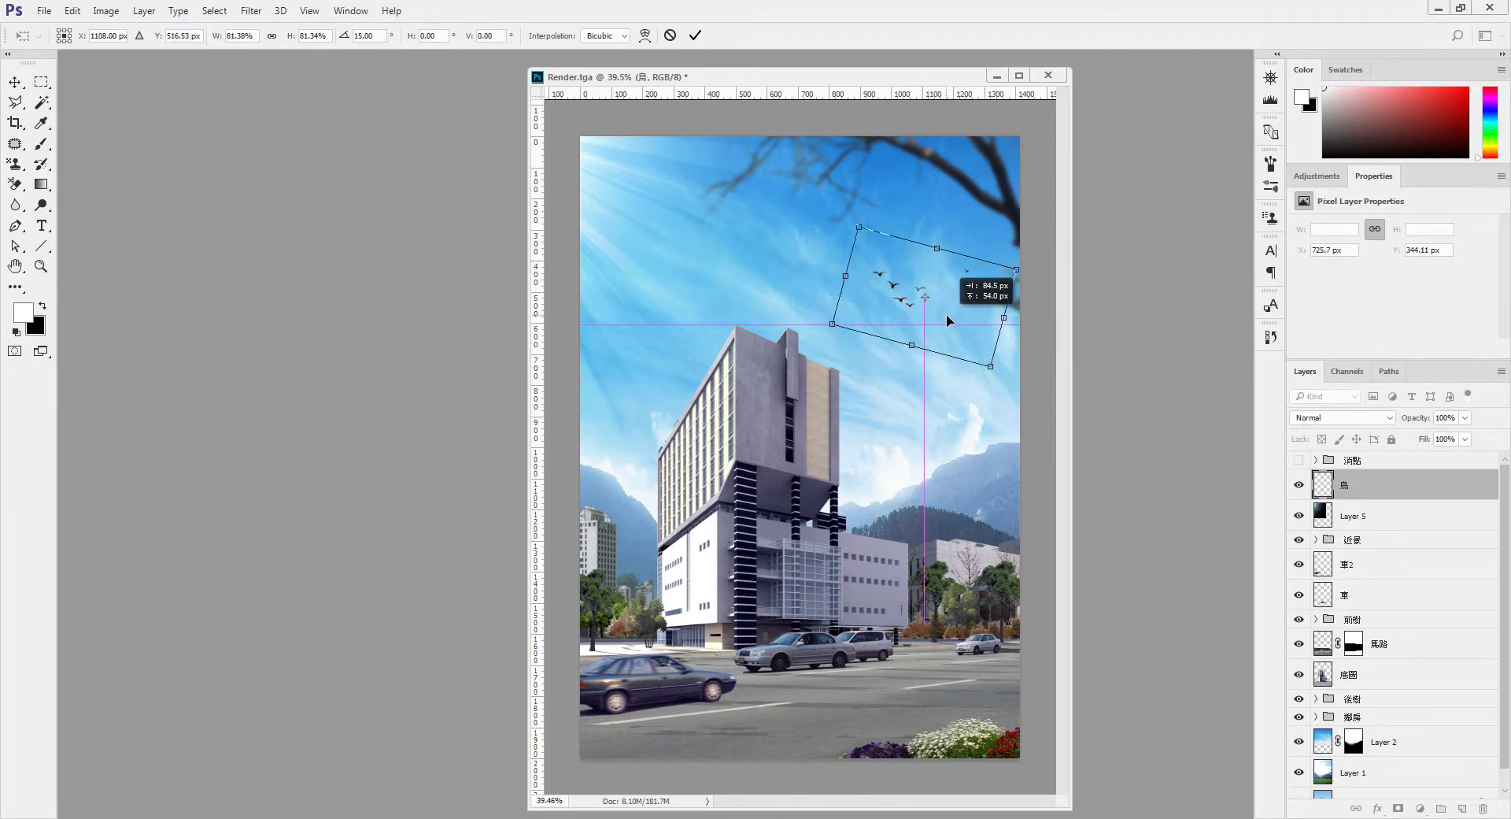
left_click(696, 35)
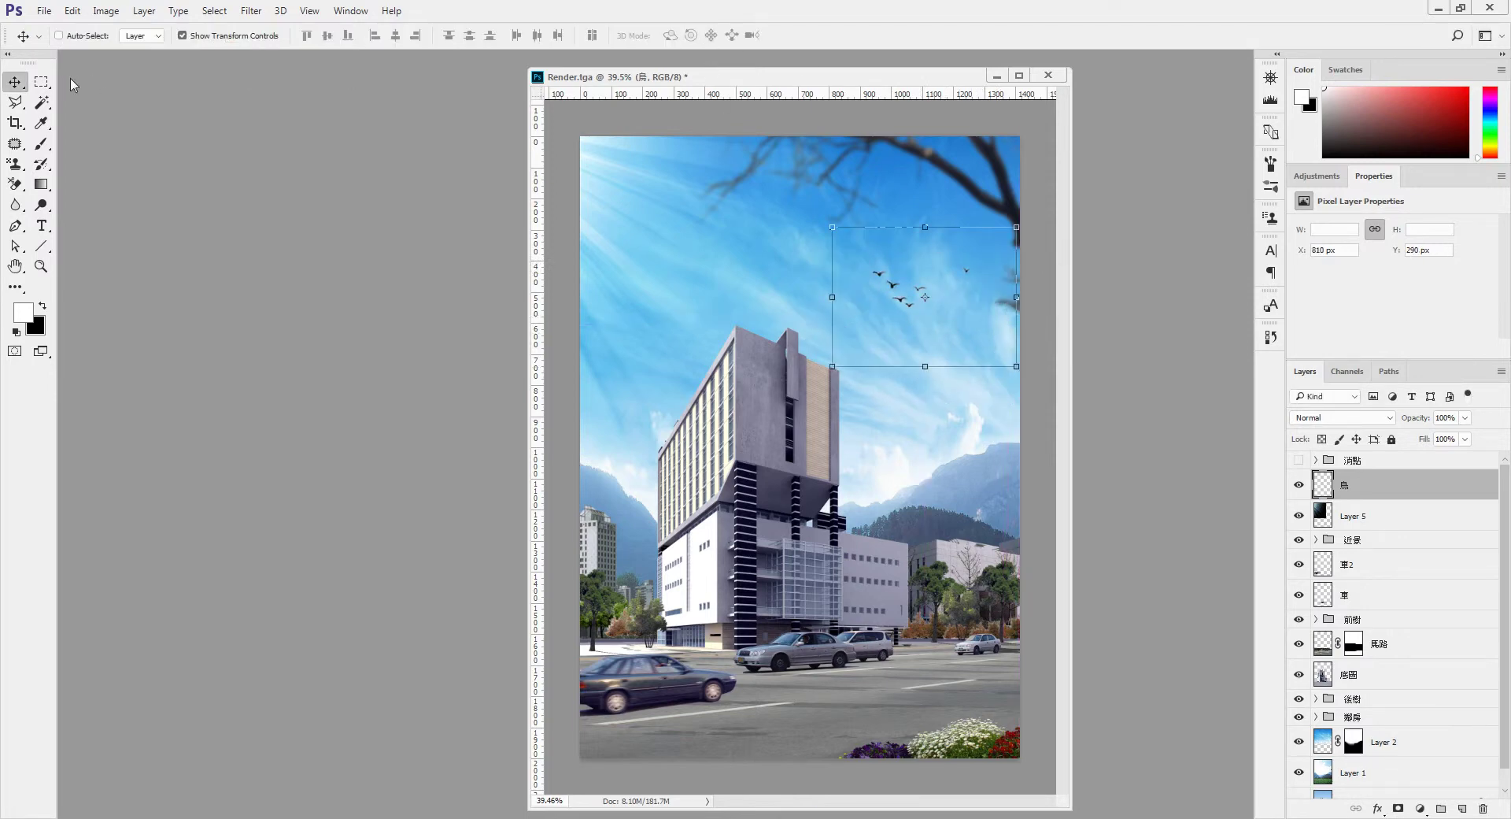
left_click(41, 81)
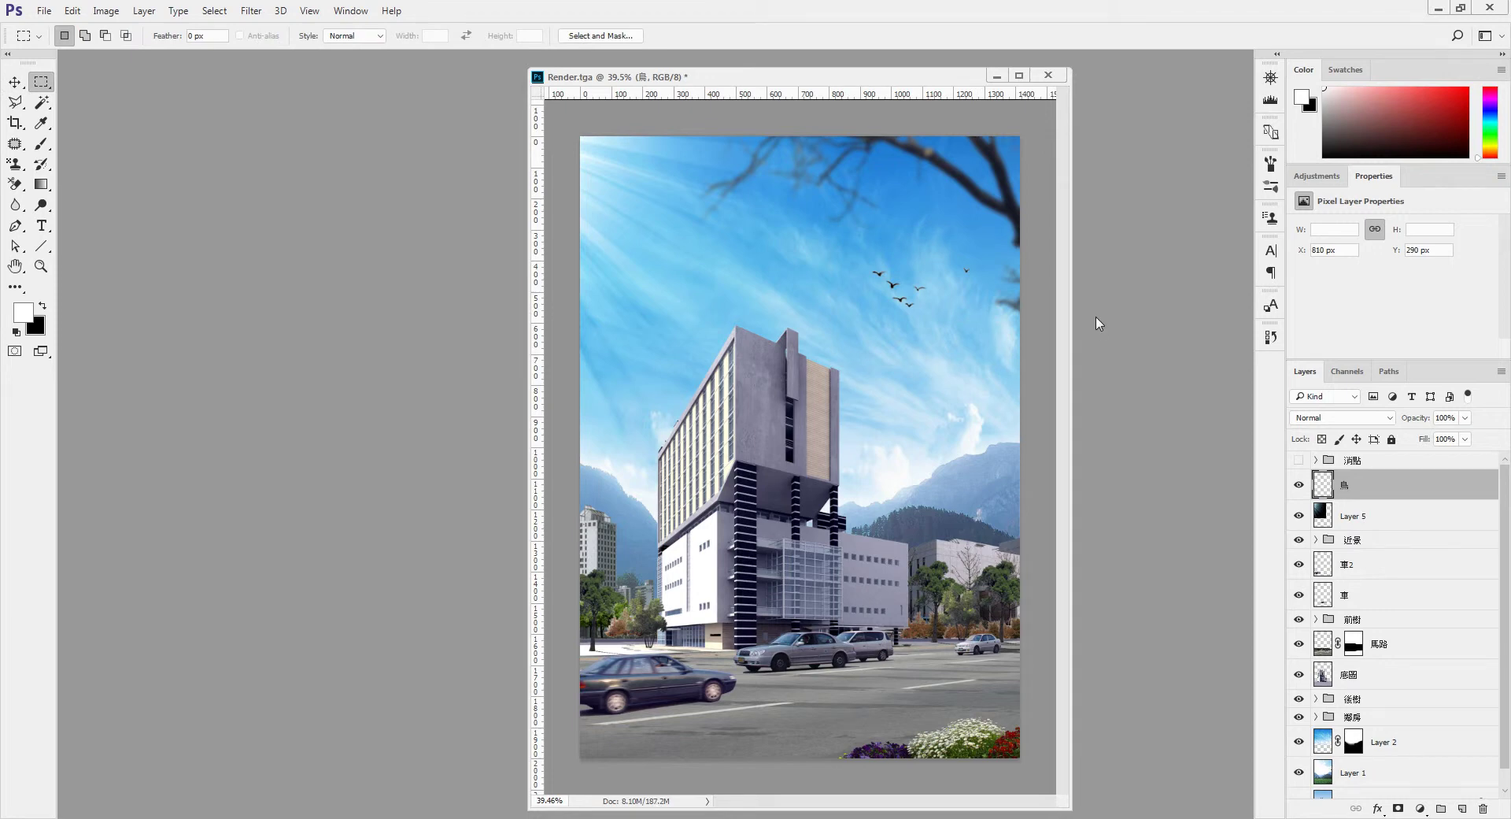
left_click(1298, 484)
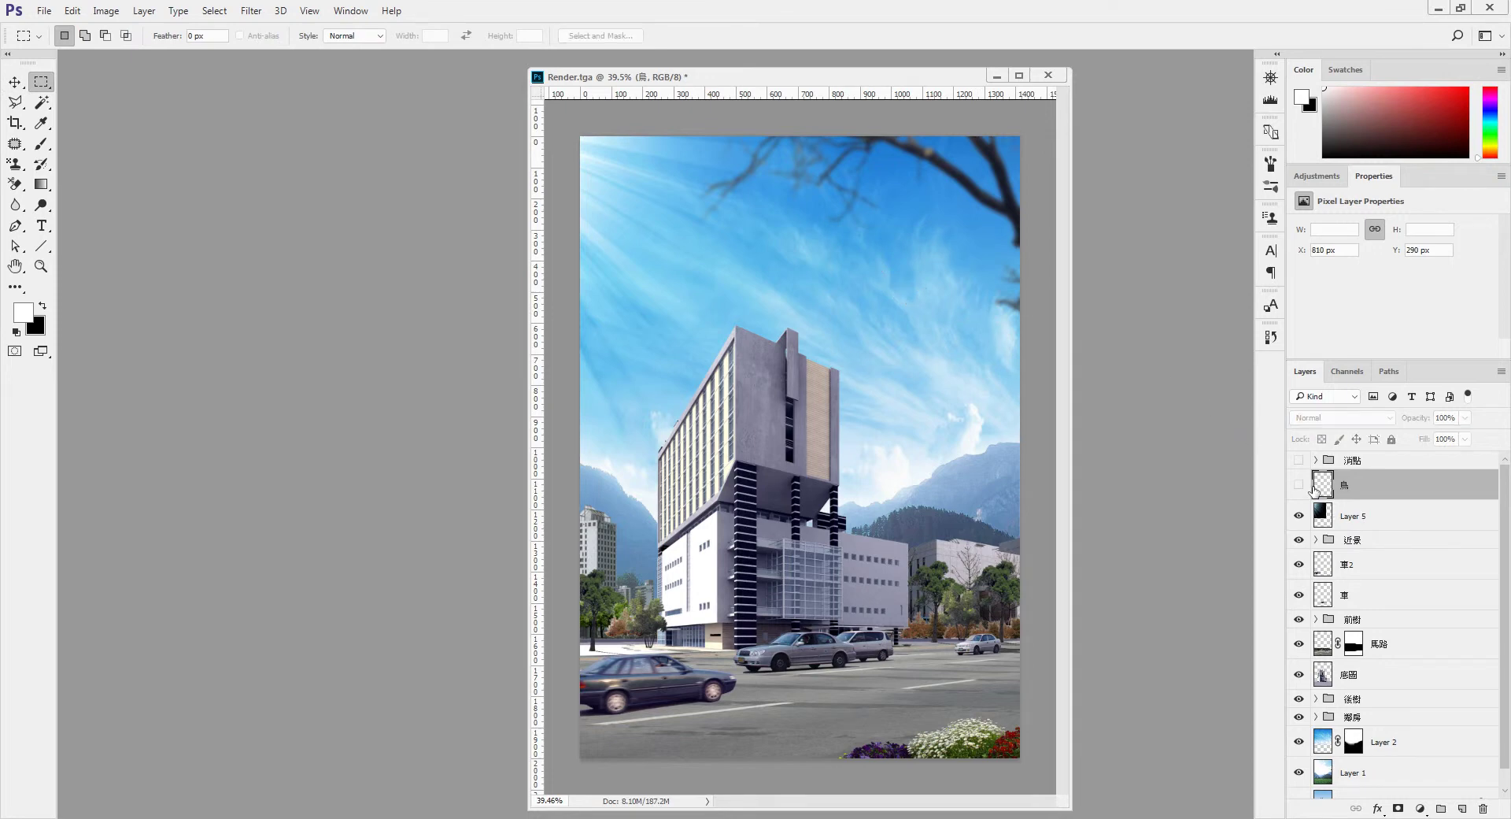
left_click(1310, 490)
left_click(1310, 489)
left_click(1310, 489)
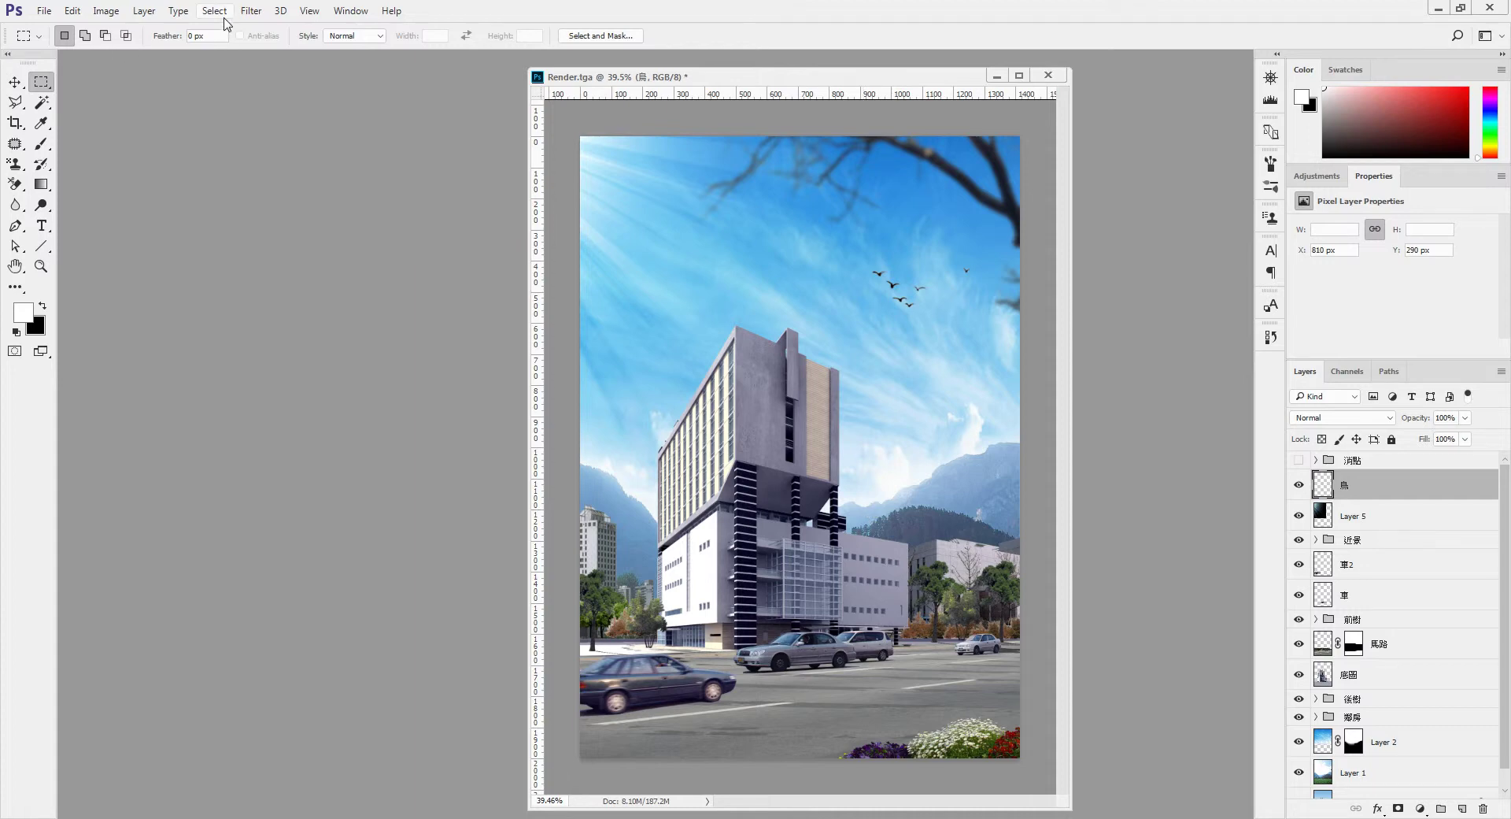
Step: Apply a Gaussian Blur with radius 2.1 to the 鳥 bird layer
left_click(251, 10)
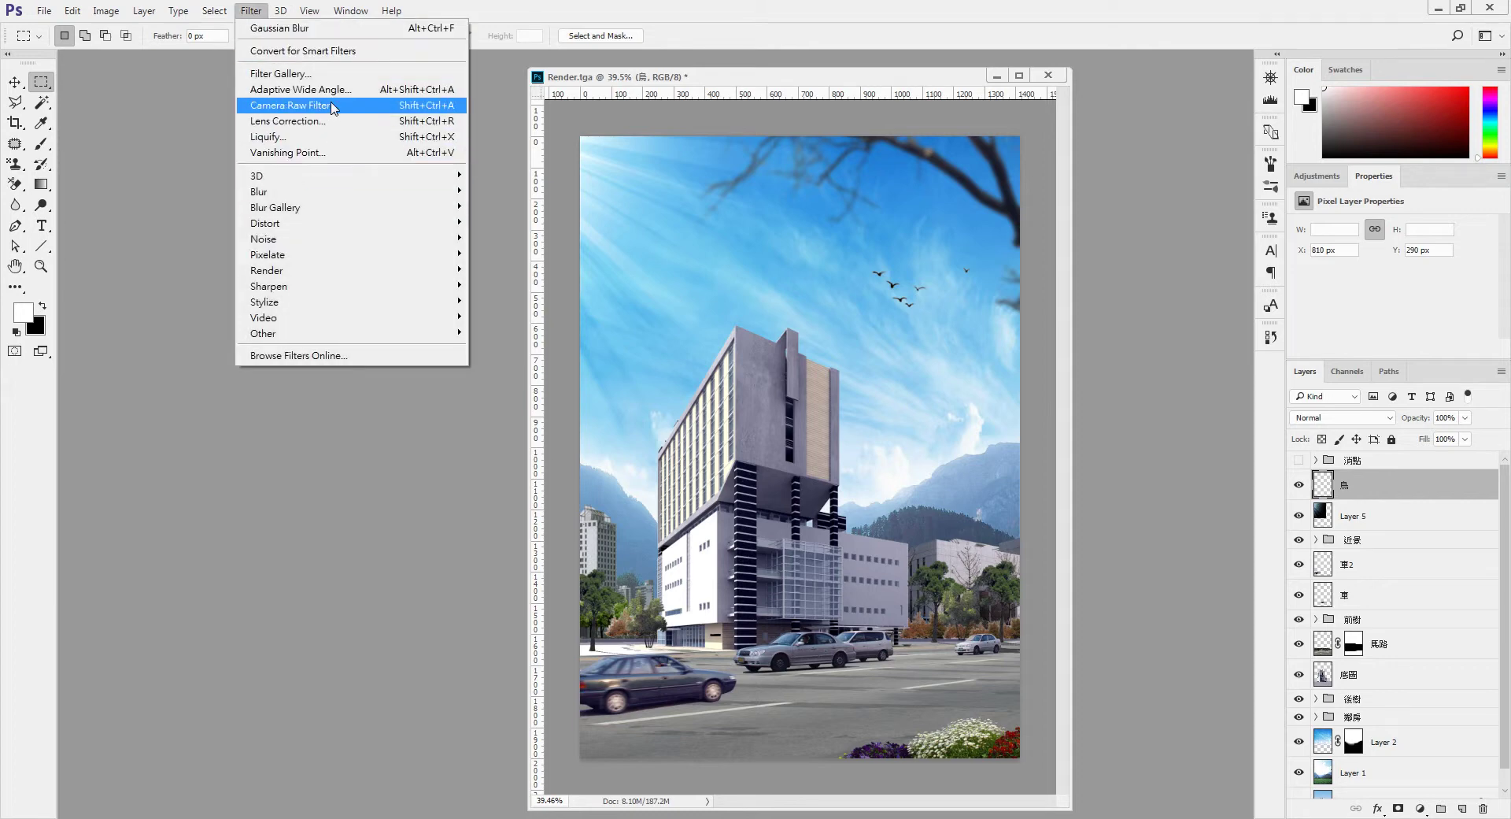
mouse_move(307, 192)
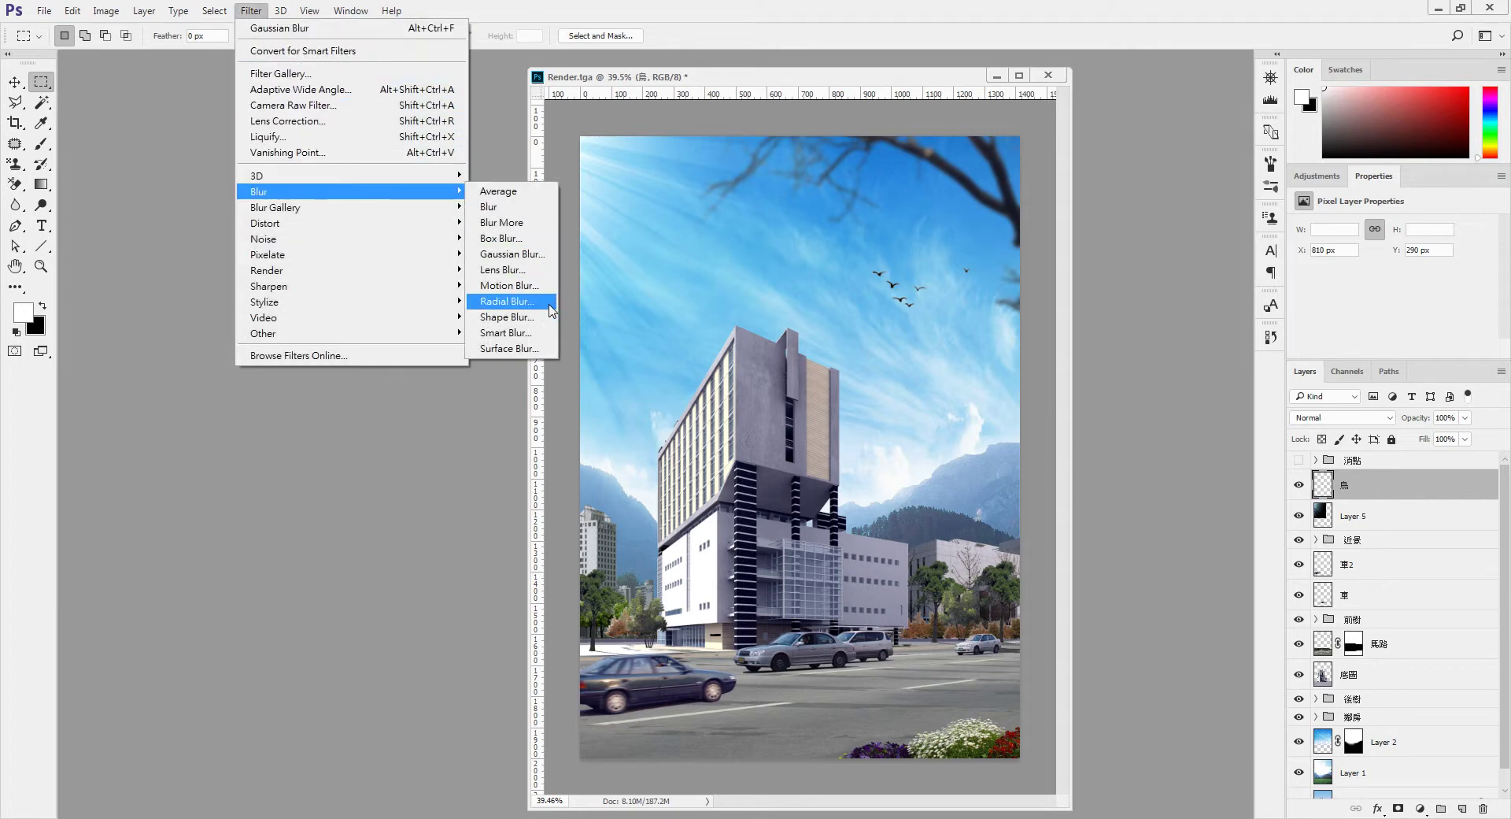
left_click(541, 254)
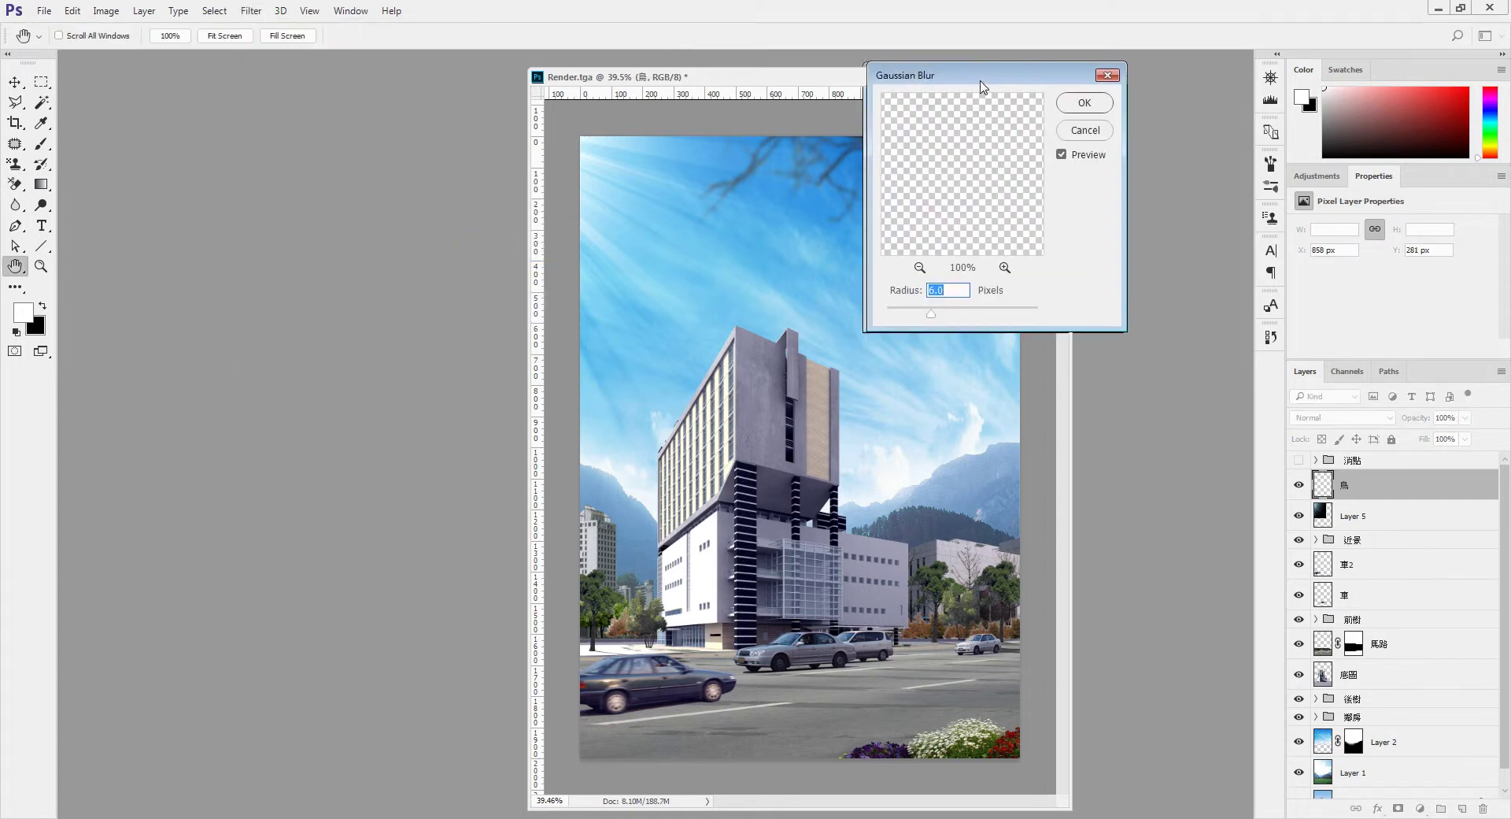
left_click_drag(962, 79, 1233, 106)
left_click_drag(1199, 343, 1176, 348)
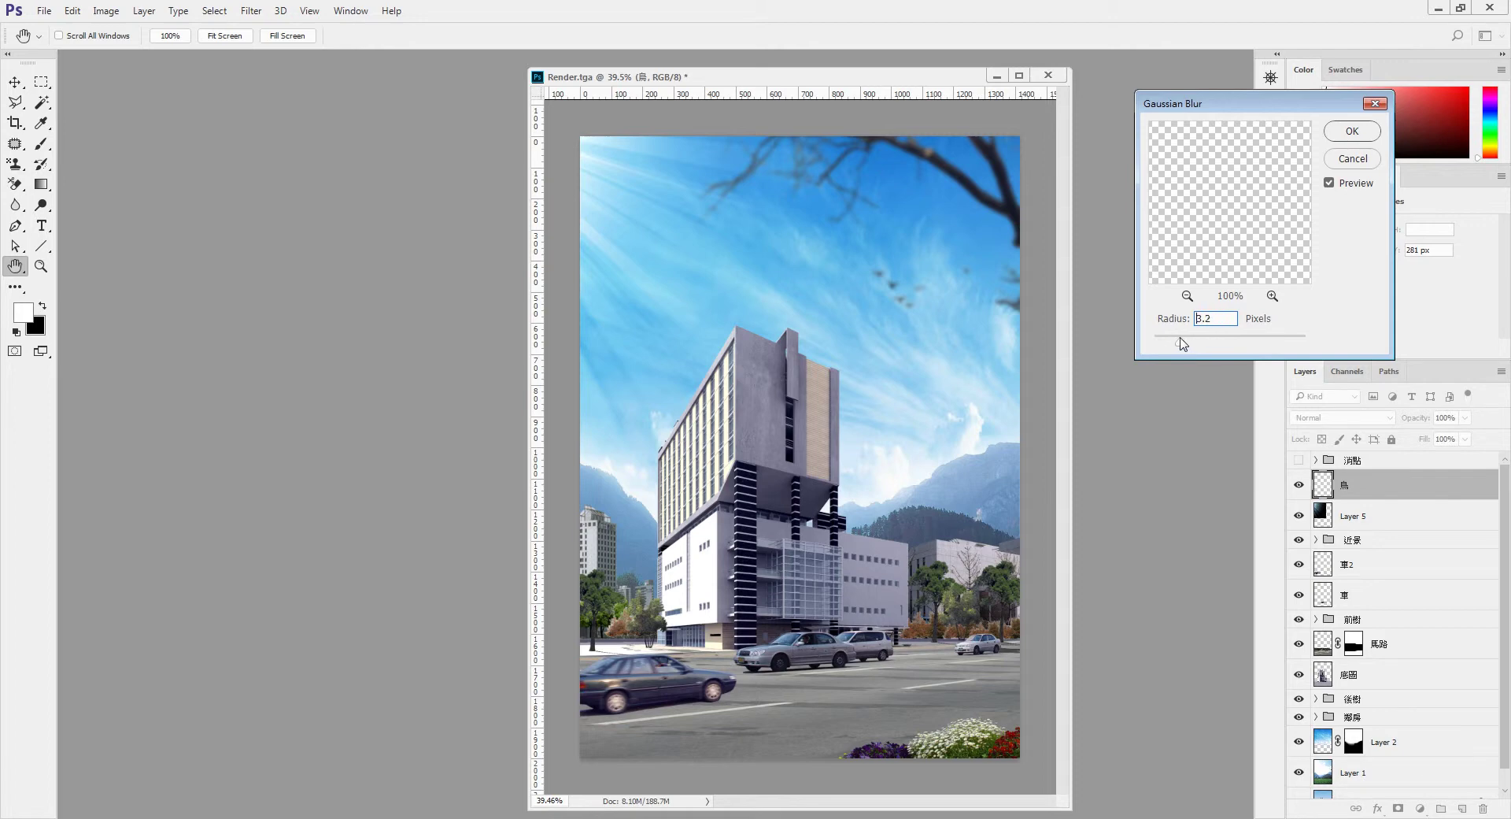
left_click_drag(1173, 347, 1172, 347)
left_click(1352, 134)
Step: Lower the 鳥 layer's opacity to 41%
left_click(1465, 418)
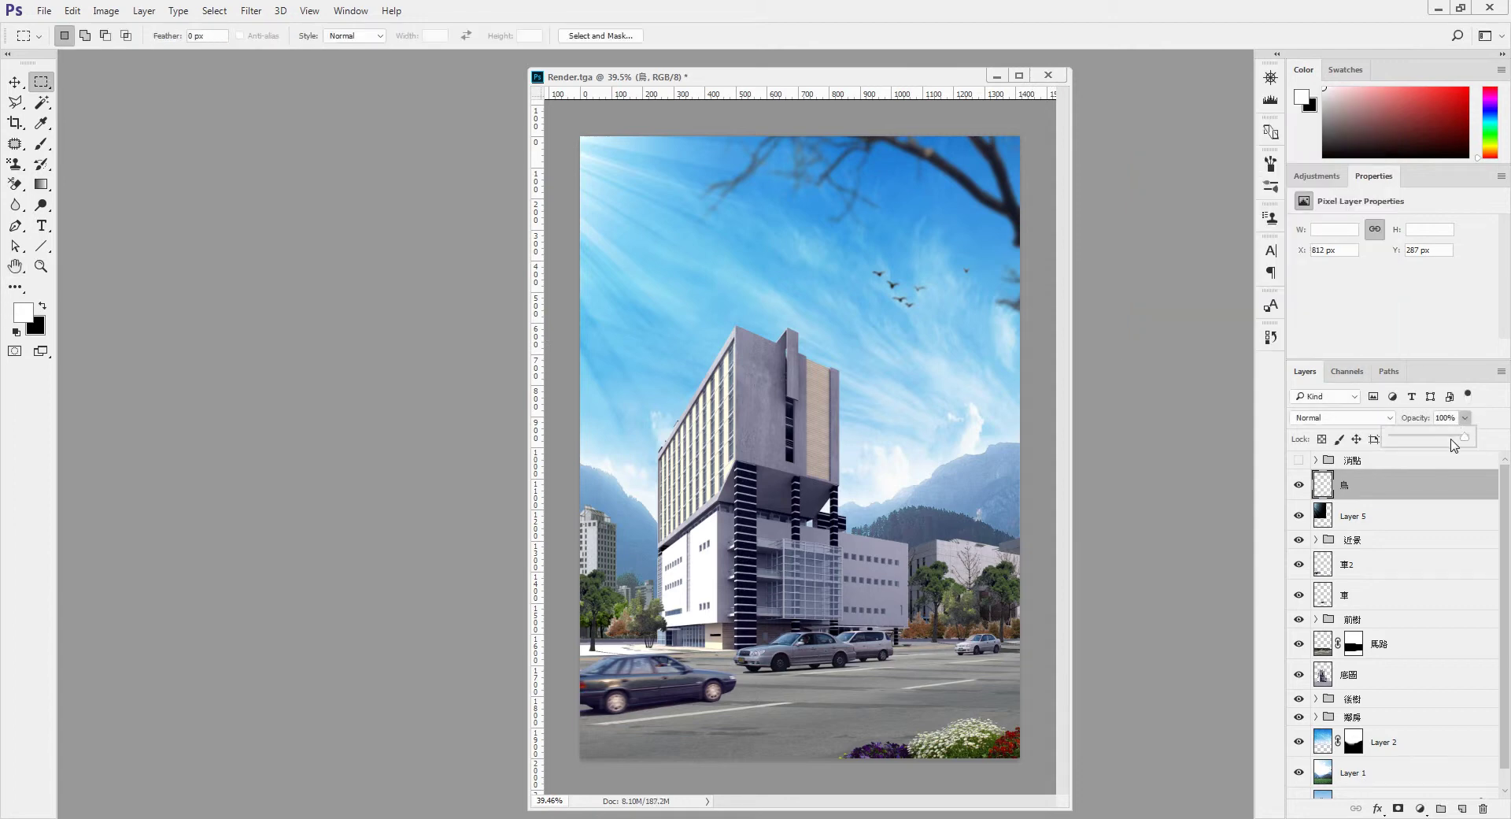
left_click_drag(1456, 437, 1427, 443)
scroll(923, 337, "down", 1)
scroll(754, 581, "down", 2)
scroll(754, 581, "up", 2)
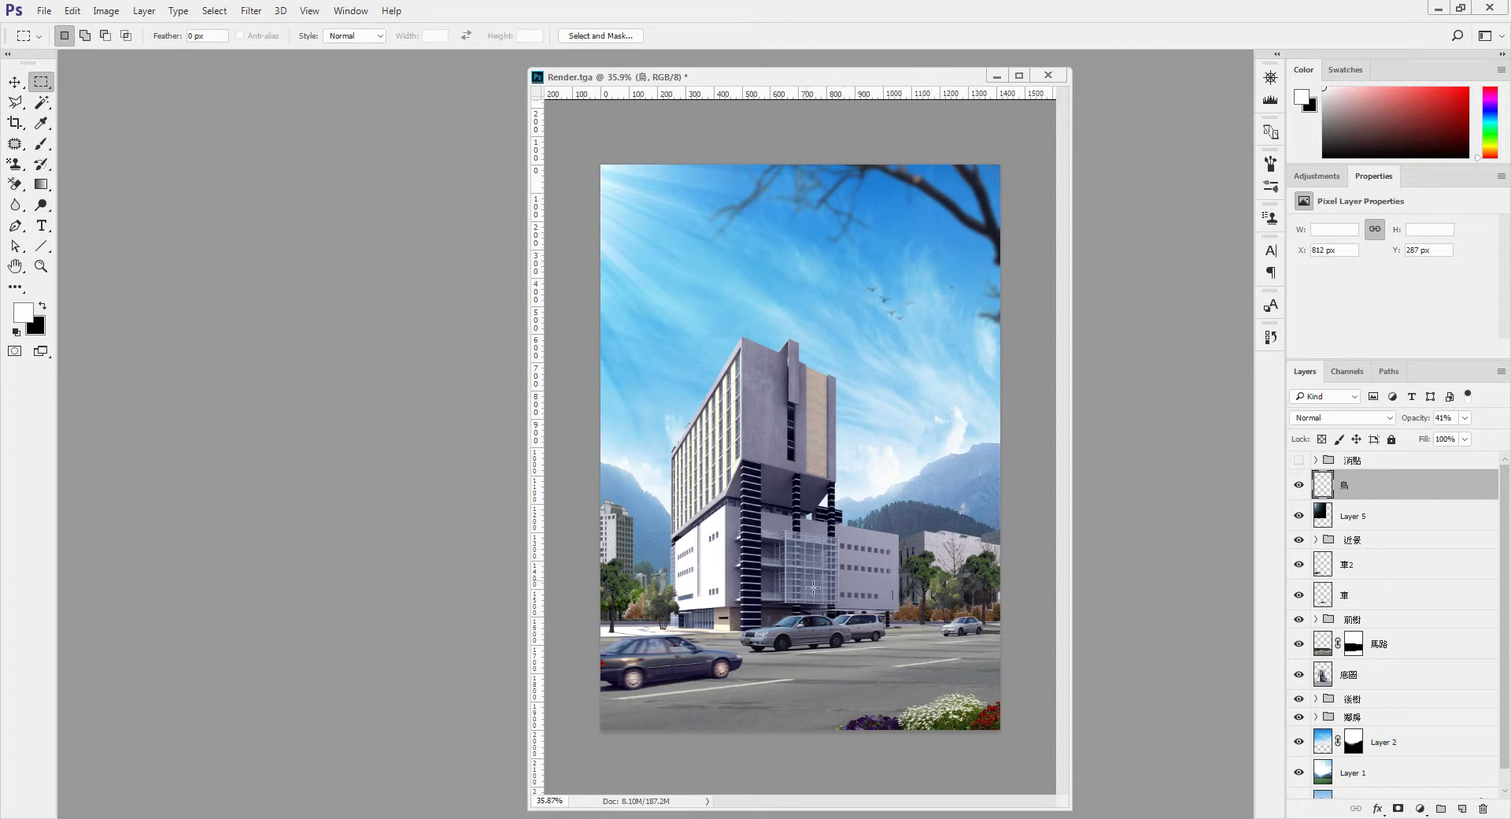
Step: Select the 車 layer and bring up the Open dialog on the source image folder
left_click_drag(765, 84, 678, 75)
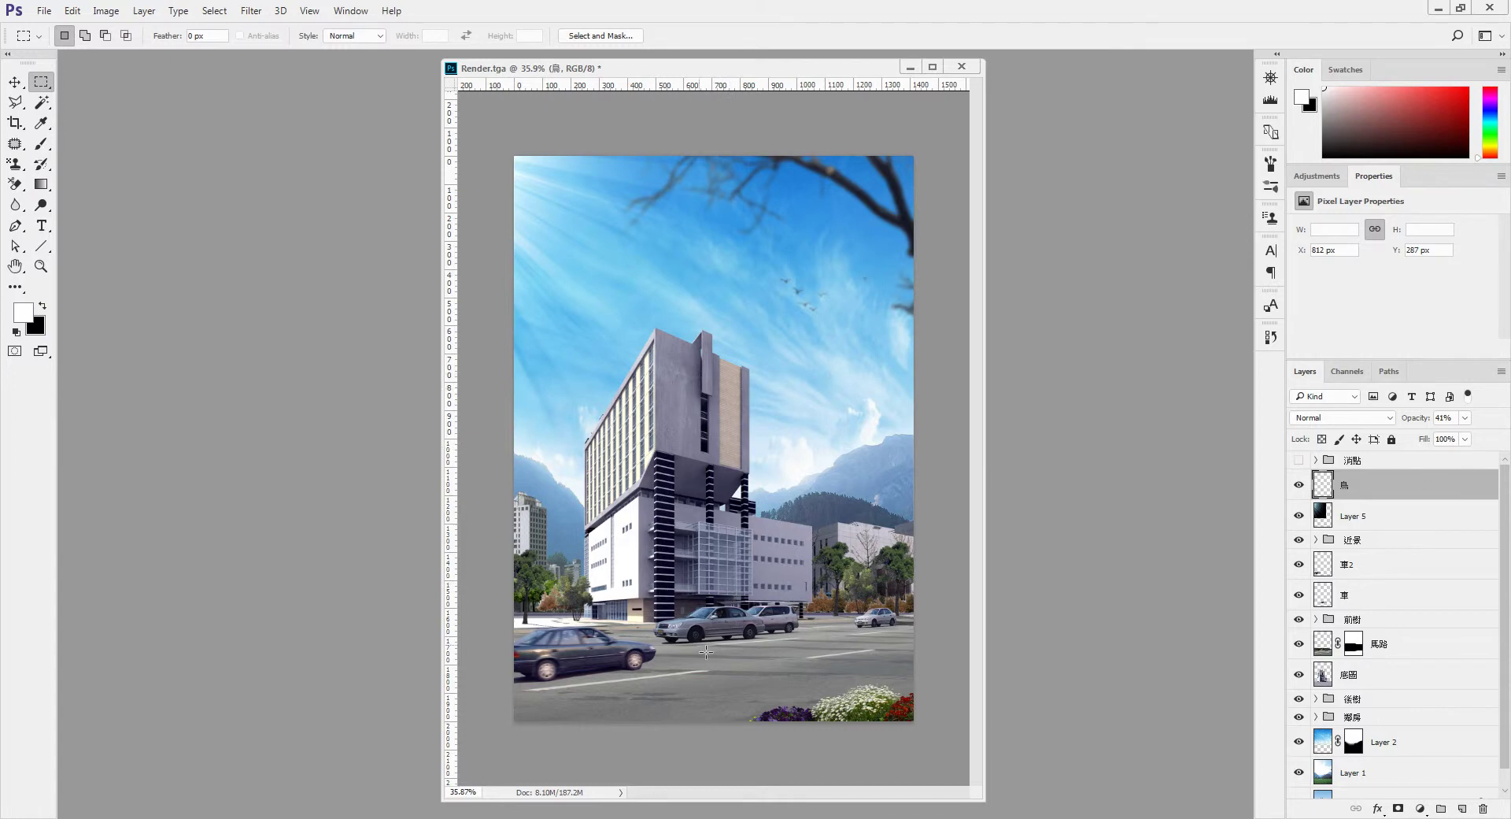
left_click(1406, 595)
double_click(269, 264)
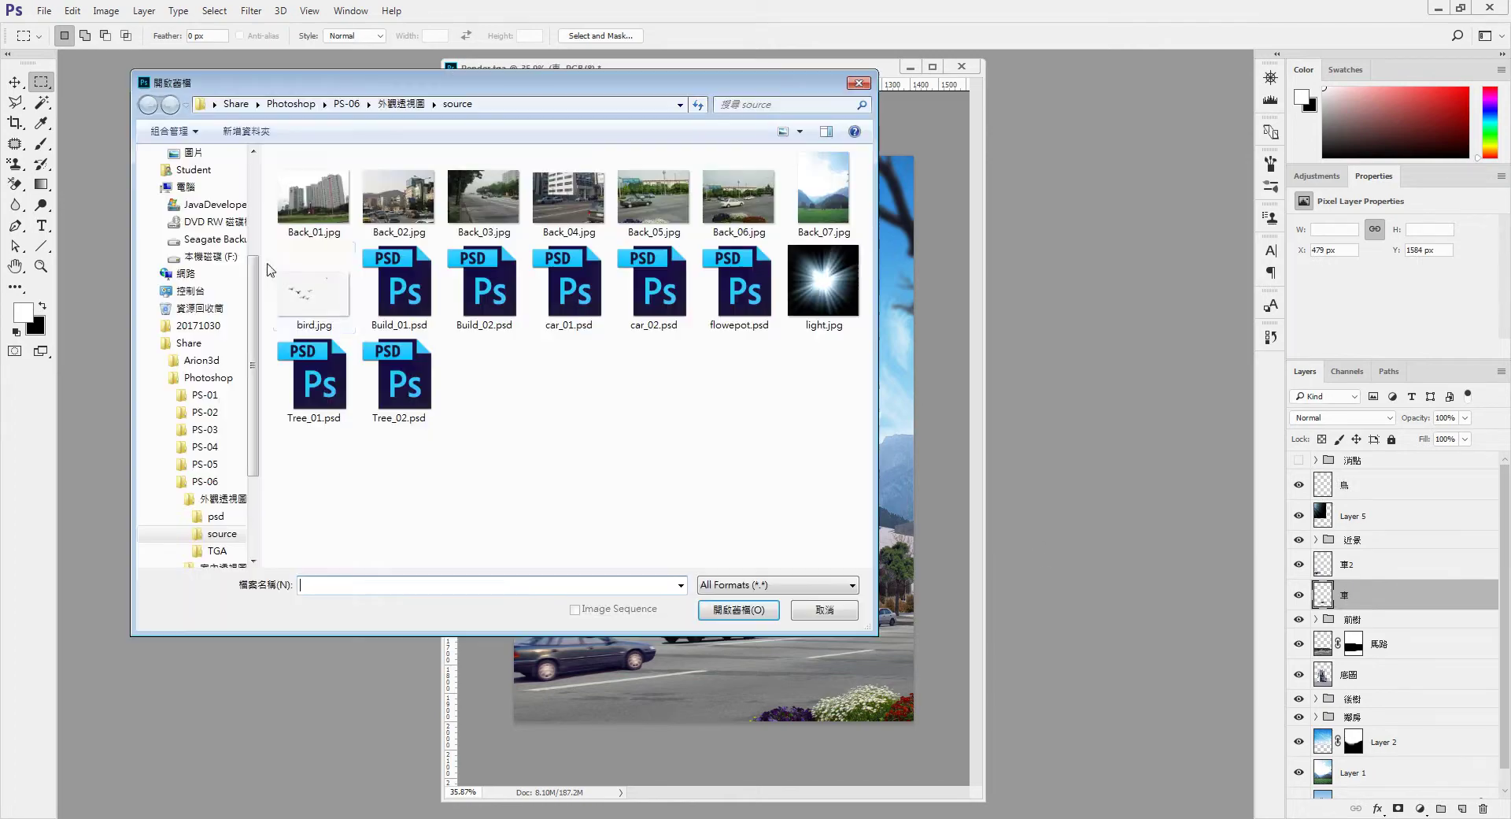